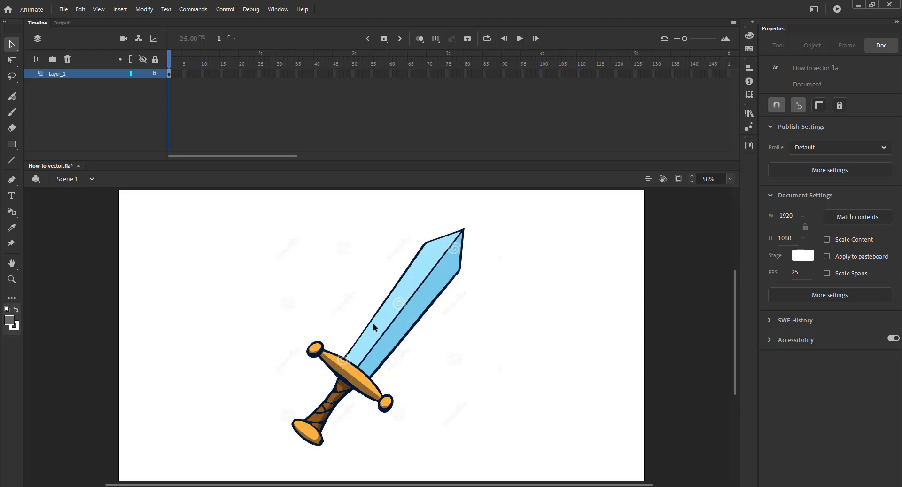
Fade the reference sword image by applying an Alpha color effect of about 37% to its frame
{"action": "left_click", "coordinate": [170, 98]}
{"action": "left_click", "coordinate": [790, 220]}
{"action": "left_click", "coordinate": [783, 295]}
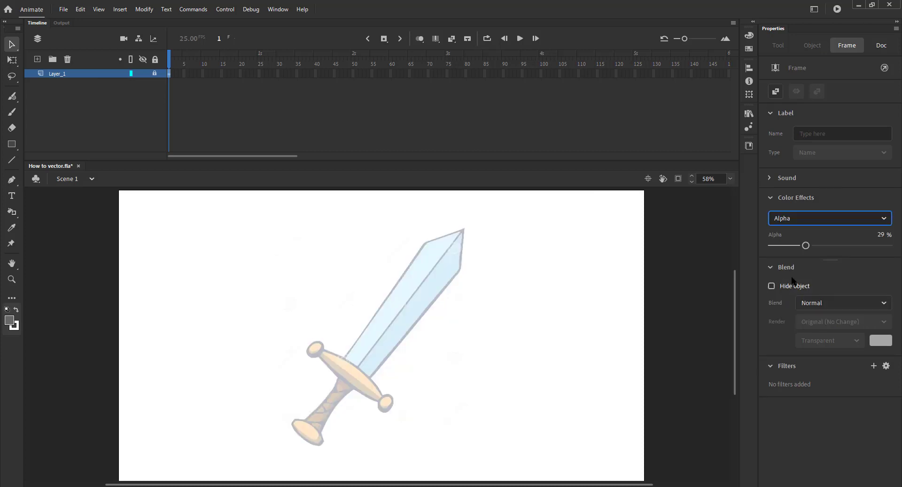
{"action": "left_click_drag", "start_coordinate": [806, 245], "coordinate": [814, 245]}
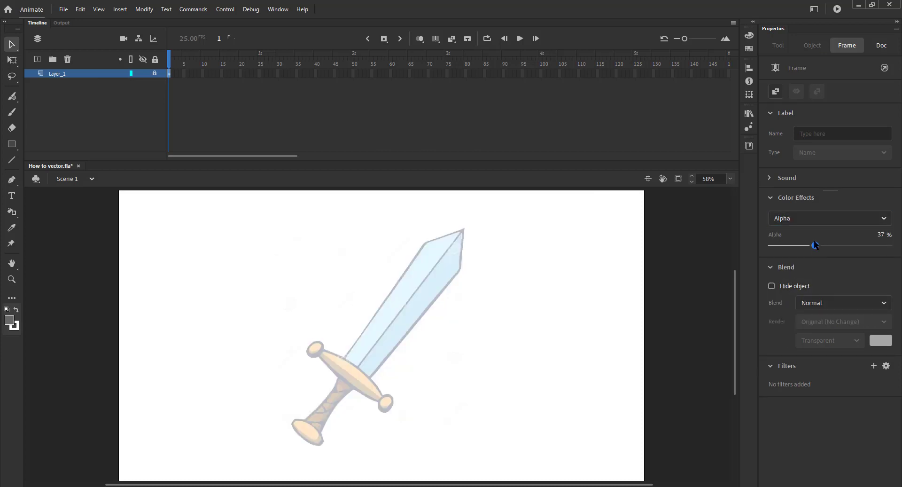
Add a layer above the reference and draw a rectangle about 359 × 408 px over the blade, deleting its fill
{"action": "left_click", "coordinate": [38, 60]}
{"action": "key", "text": "r"}
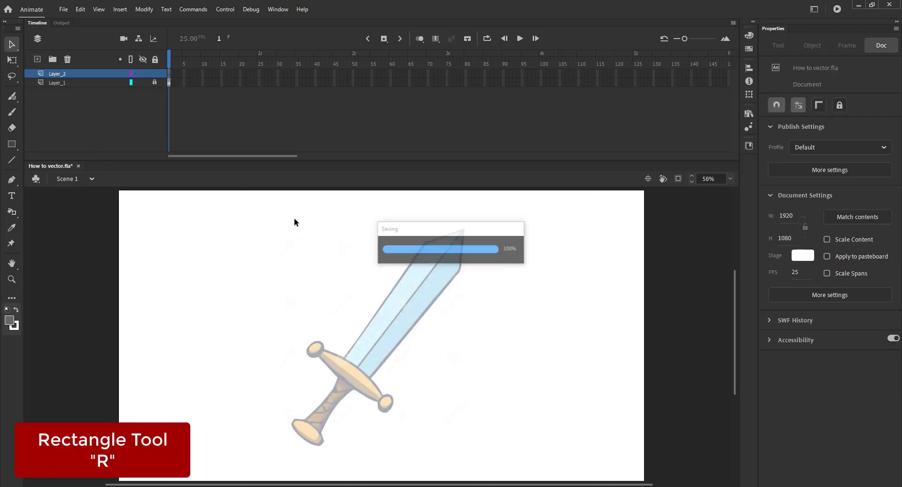
{"action": "left_click_drag", "start_coordinate": [326, 256], "coordinate": [425, 367]}
{"action": "key", "text": "v"}
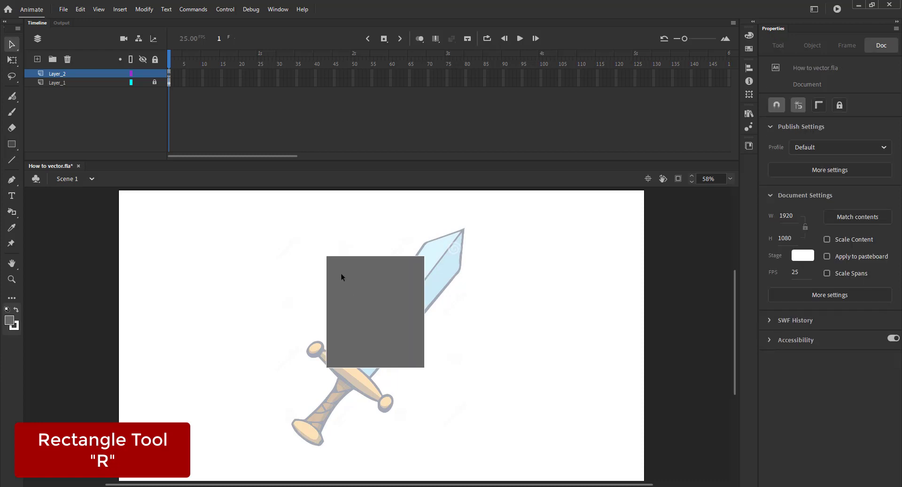
{"action": "left_click", "coordinate": [378, 281]}
{"action": "key", "text": "Delete"}
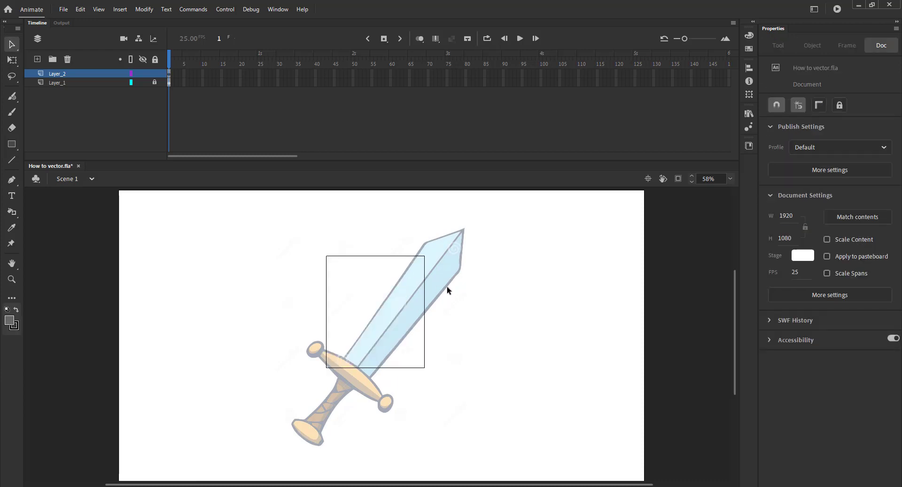
Set the rectangle outline's stroke size to 5 and convert it to a Graphic symbol named "Sword"
{"action": "left_click_drag", "start_coordinate": [288, 214], "coordinate": [561, 418]}
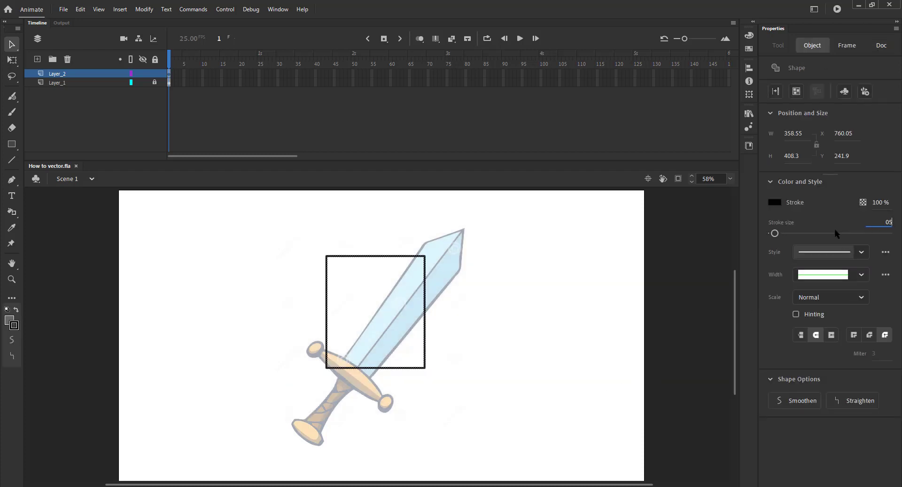
{"action": "left_click", "coordinate": [585, 270]}
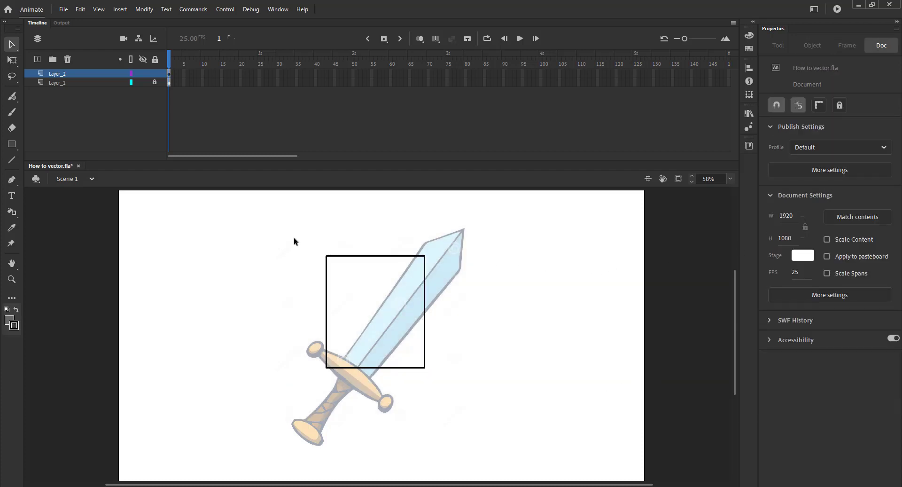
{"action": "left_click_drag", "start_coordinate": [286, 230], "coordinate": [508, 413]}
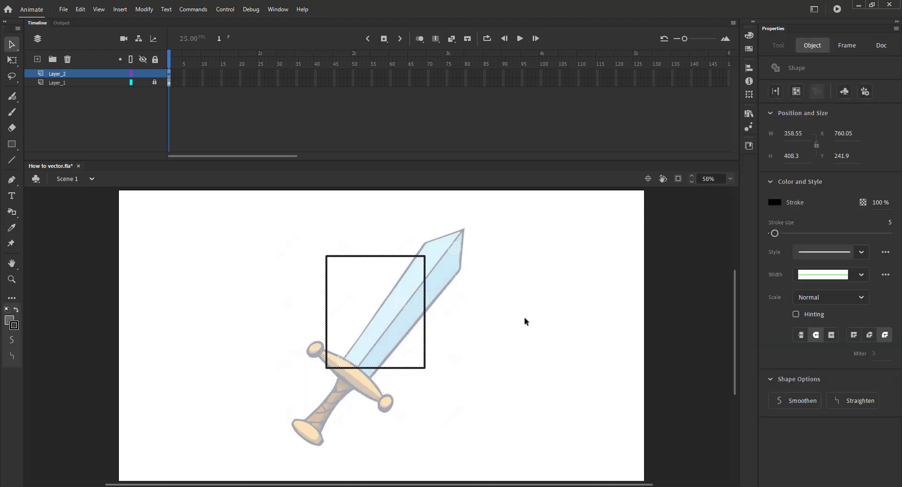
{"action": "key", "text": "F8"}
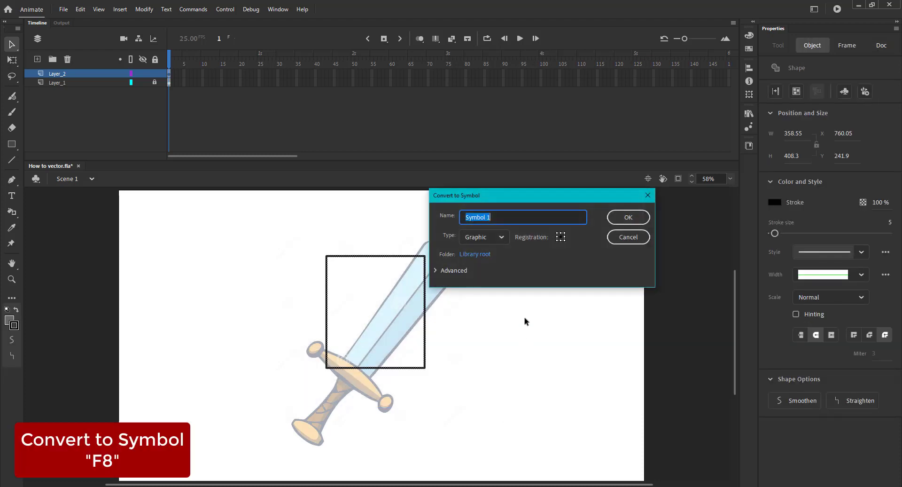
{"action": "type", "text": "Sword"}
{"action": "key", "text": "Return"}
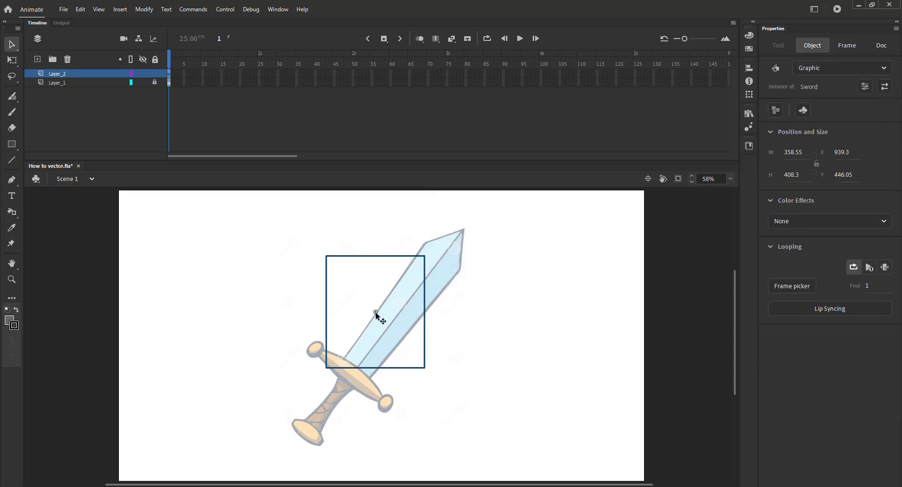
Inside the Sword symbol, reshape the rectangle into the blade outline by moving its corners onto the tip, shoulders and base
{"action": "double_click", "coordinate": [376, 313]}
{"action": "left_click", "coordinate": [258, 290]}
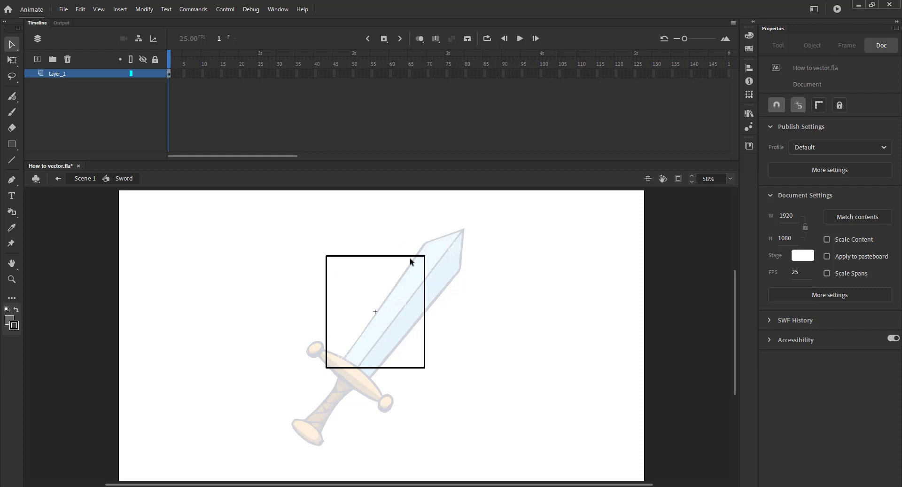
{"action": "left_click_drag", "start_coordinate": [425, 257], "coordinate": [463, 229]}
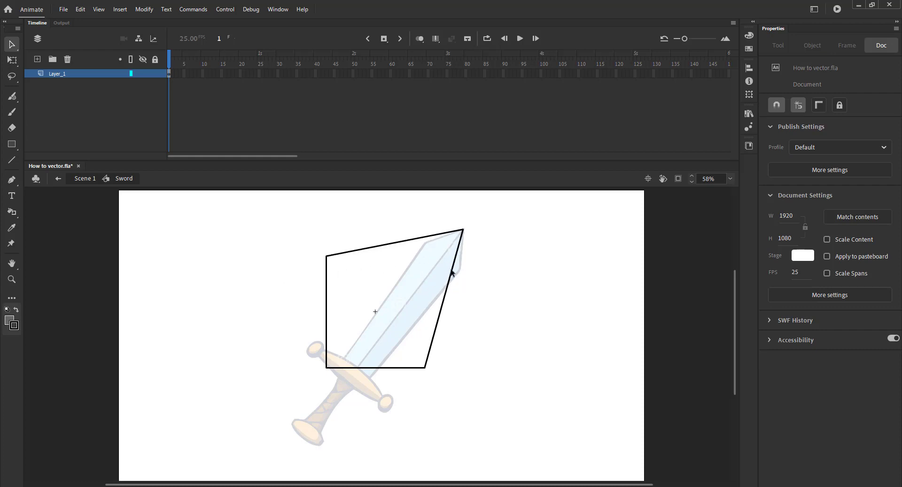
{"action": "left_click_drag", "start_coordinate": [424, 368], "coordinate": [461, 269]}
{"action": "left_click_drag", "start_coordinate": [328, 258], "coordinate": [426, 243]}
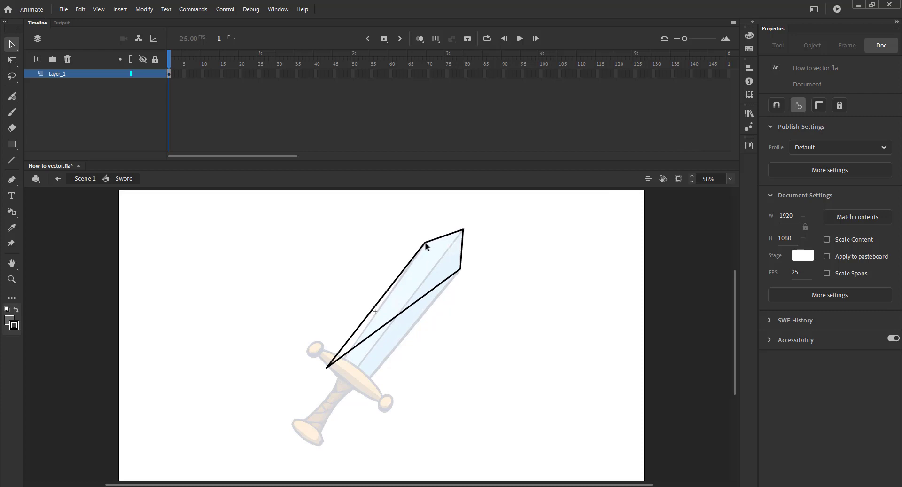
{"action": "mouse_move", "coordinate": [358, 348]}
{"action": "left_mouse_down"}
{"action": "mouse_move", "coordinate": [371, 377]}
{"action": "mouse_move", "coordinate": [335, 365]}
{"action": "mouse_move", "coordinate": [345, 359]}
{"action": "left_mouse_up"}
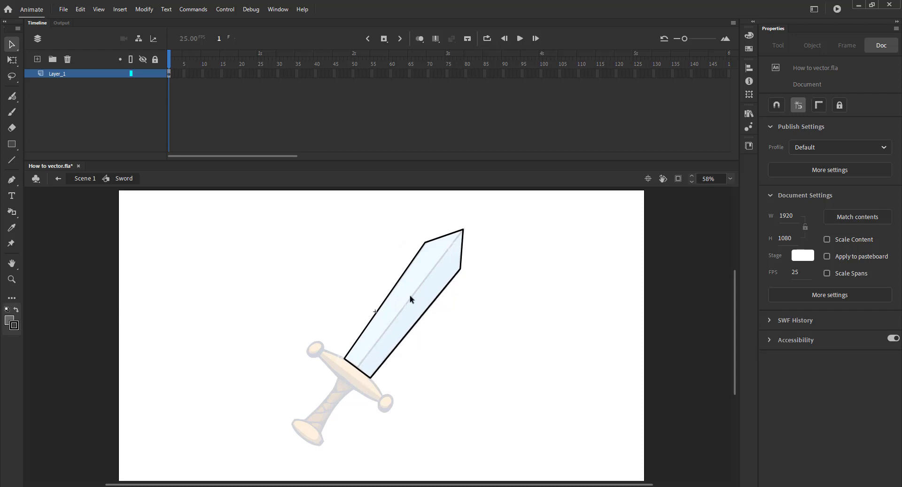
On a new layer above the locked blade layer, draw a rectangle about 177 × 172 px over the guard and delete its fill
{"action": "left_click", "coordinate": [155, 74]}
{"action": "left_click", "coordinate": [37, 59]}
{"action": "key", "text": "z"}
{"action": "left_click_drag", "start_coordinate": [285, 310], "coordinate": [393, 439]}
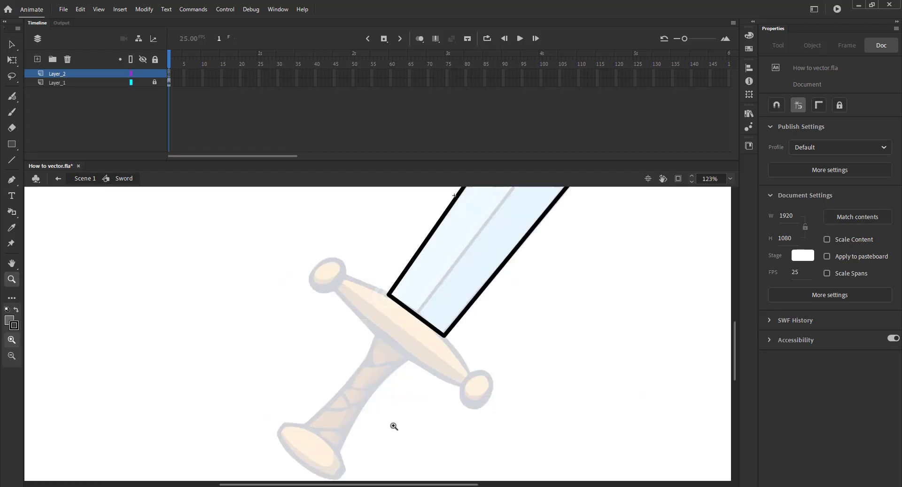
{"action": "left_click_drag", "start_coordinate": [354, 383], "coordinate": [308, 354]}
{"action": "key", "text": "r"}
{"action": "left_click_drag", "start_coordinate": [305, 263], "coordinate": [408, 362]}
{"action": "key", "text": "v"}
{"action": "left_click", "coordinate": [323, 275]}
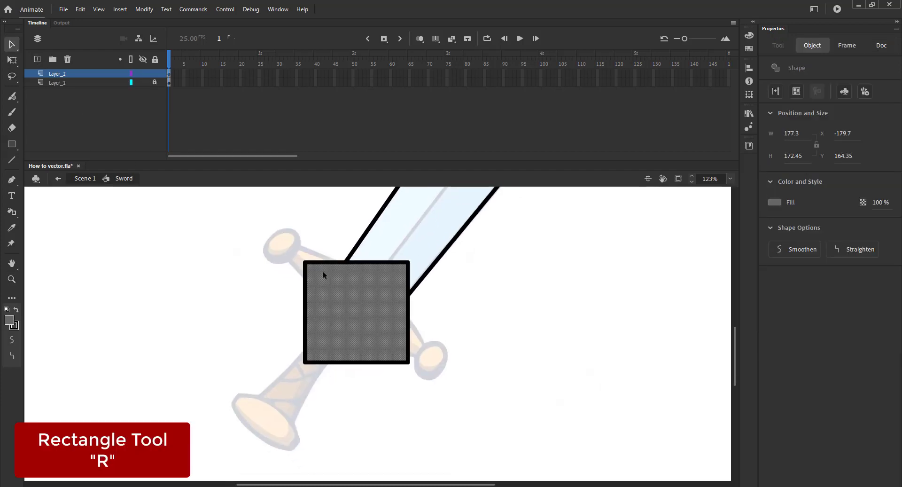
{"action": "key", "text": "Delete"}
Trace the crossguard by moving the rectangle's corners to the guard's ends and curving its long edges, and save the document
{"action": "left_click_drag", "start_coordinate": [305, 262], "coordinate": [290, 262]}
{"action": "left_click_drag", "start_coordinate": [408, 262], "coordinate": [300, 246]}
{"action": "left_click_drag", "start_coordinate": [409, 362], "coordinate": [425, 344]}
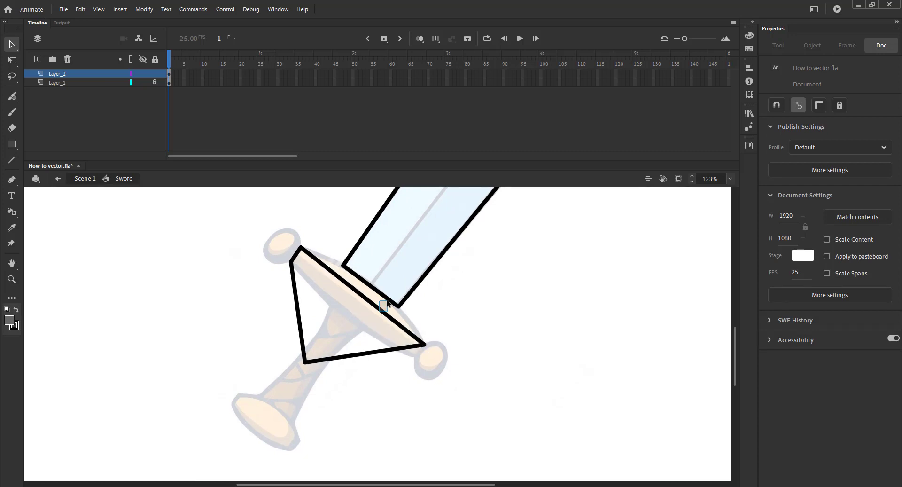
{"action": "left_click_drag", "start_coordinate": [381, 310], "coordinate": [394, 302]}
{"action": "left_click_drag", "start_coordinate": [305, 362], "coordinate": [417, 361]}
{"action": "left_click_drag", "start_coordinate": [362, 318], "coordinate": [403, 315]}
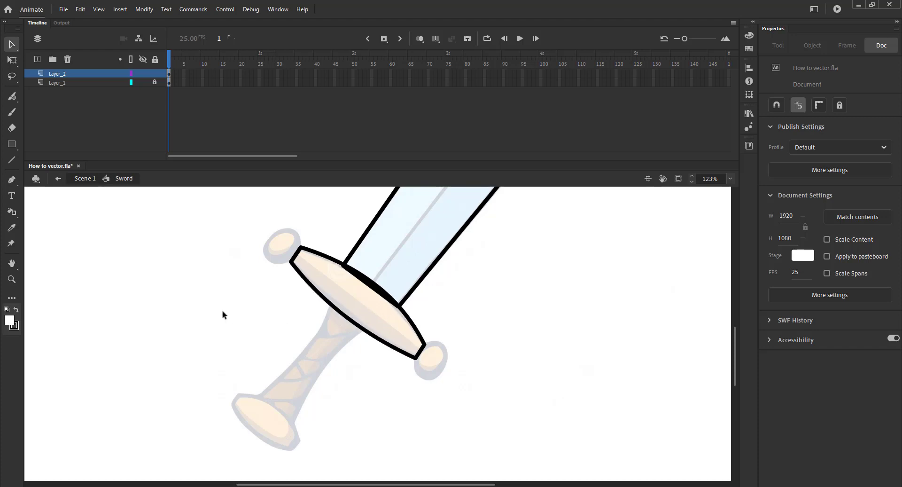
{"action": "key", "text": "ctrl+s"}
{"action": "left_click_drag", "start_coordinate": [300, 248], "coordinate": [298, 246]}
{"action": "key", "text": "ctrl+s"}
Group the complete crossguard outline
{"action": "left_click_drag", "start_coordinate": [268, 222], "coordinate": [468, 427]}
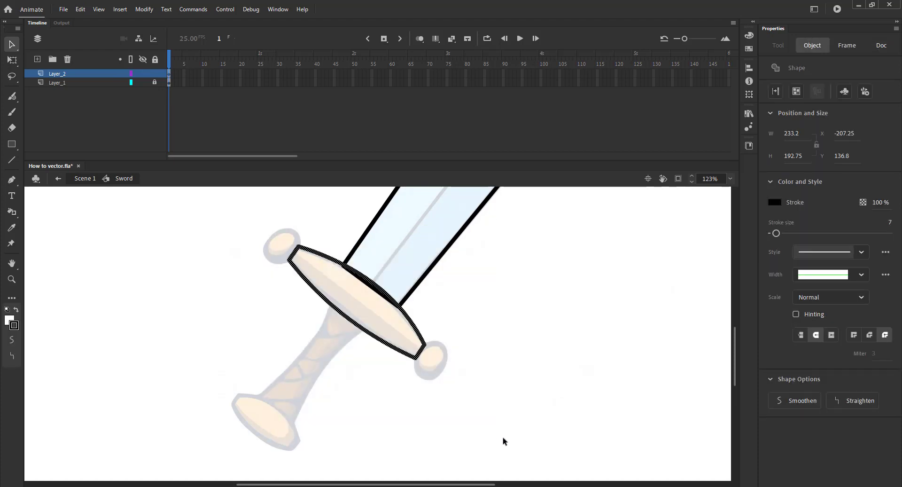
{"action": "key", "text": "ctrl+g"}
{"action": "left_click", "coordinate": [243, 216]}
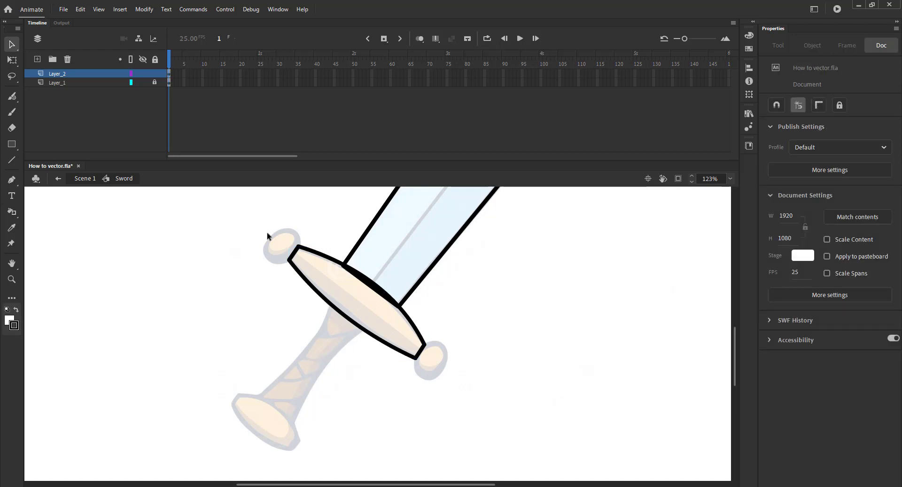
Draw an oval about 50 × 65 px beside the guard's lower-right knob and delete its fill
{"action": "key", "text": "z"}
{"action": "left_click", "coordinate": [435, 366]}
{"action": "left_click_drag", "start_coordinate": [434, 365], "coordinate": [435, 368]}
{"action": "key", "text": "ctrl+minus"}
{"action": "key", "text": "ctrl+minus"}
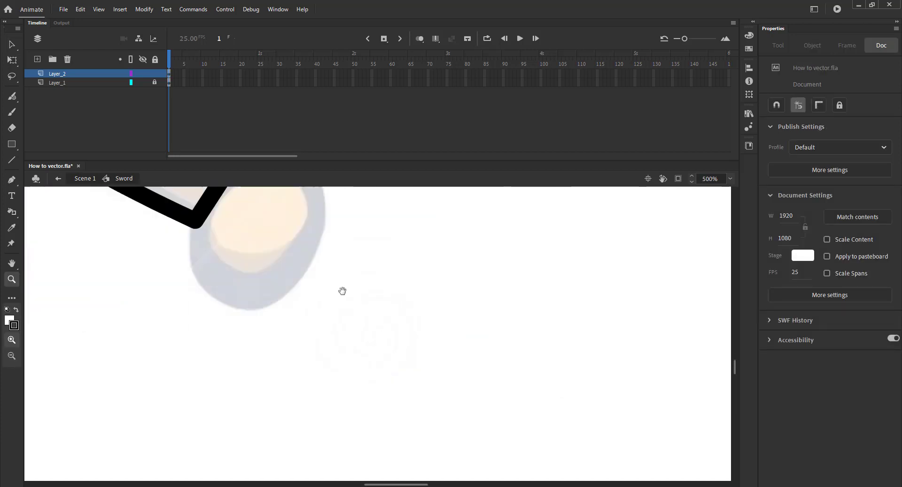
{"action": "left_click_drag", "start_coordinate": [318, 257], "coordinate": [497, 341]}
{"action": "key", "text": "o"}
{"action": "left_click_drag", "start_coordinate": [425, 221], "coordinate": [543, 373]}
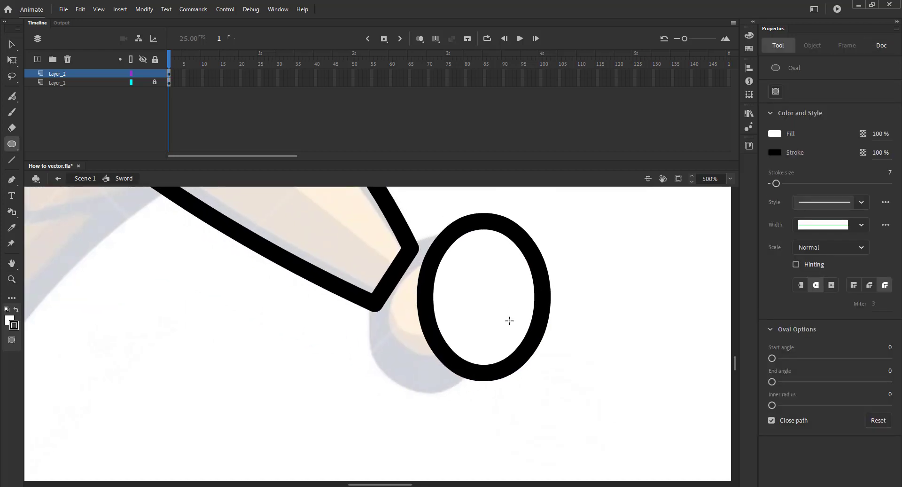
{"action": "key", "text": "v"}
{"action": "left_click", "coordinate": [509, 320]}
{"action": "key", "text": "Delete"}
Group the oval outline, then move and skew it to fit the guard's lower-right knob
{"action": "left_click_drag", "start_coordinate": [423, 196], "coordinate": [556, 415]}
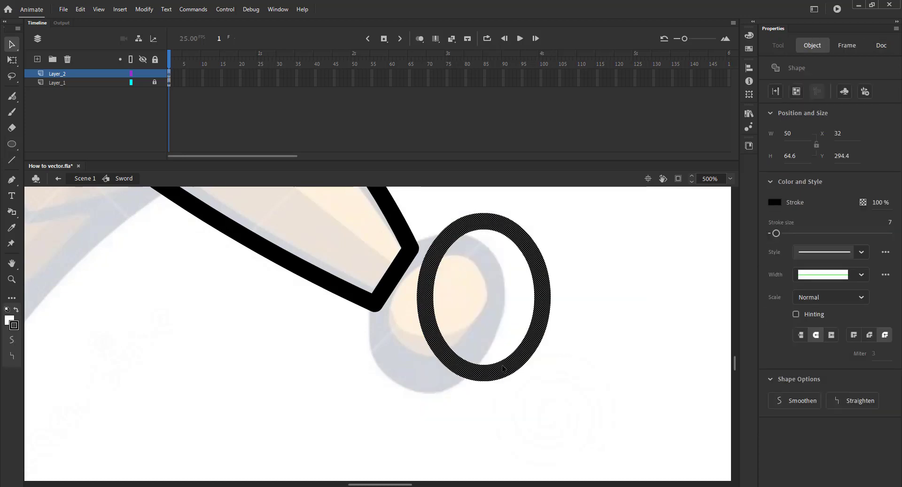
{"action": "key", "text": "ctrl+g"}
{"action": "left_click_drag", "start_coordinate": [428, 304], "coordinate": [377, 316]}
{"action": "key", "text": "q"}
{"action": "left_click_drag", "start_coordinate": [393, 225], "coordinate": [408, 224]}
{"action": "left_click_drag", "start_coordinate": [383, 279], "coordinate": [384, 275]}
{"action": "left_click_drag", "start_coordinate": [423, 222], "coordinate": [429, 220]}
{"action": "left_click_drag", "start_coordinate": [390, 271], "coordinate": [394, 261]}
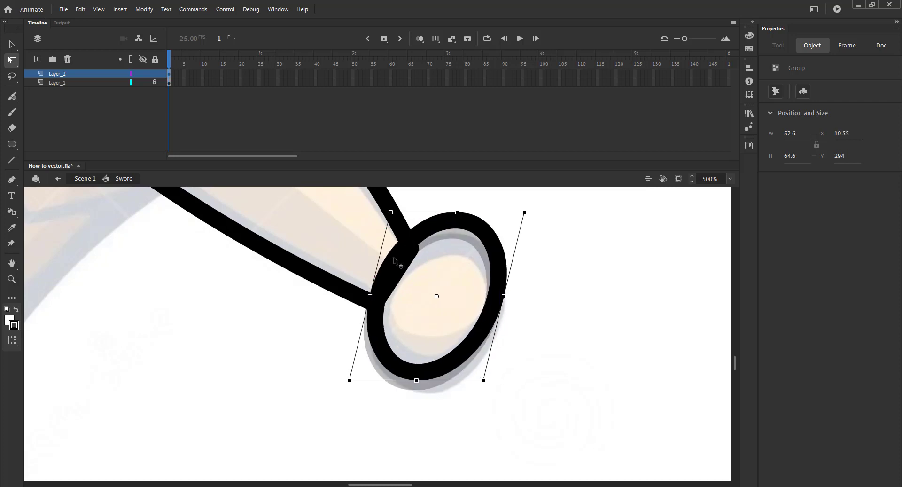
{"action": "key", "text": "ctrl+2"}
{"action": "key", "text": "v"}
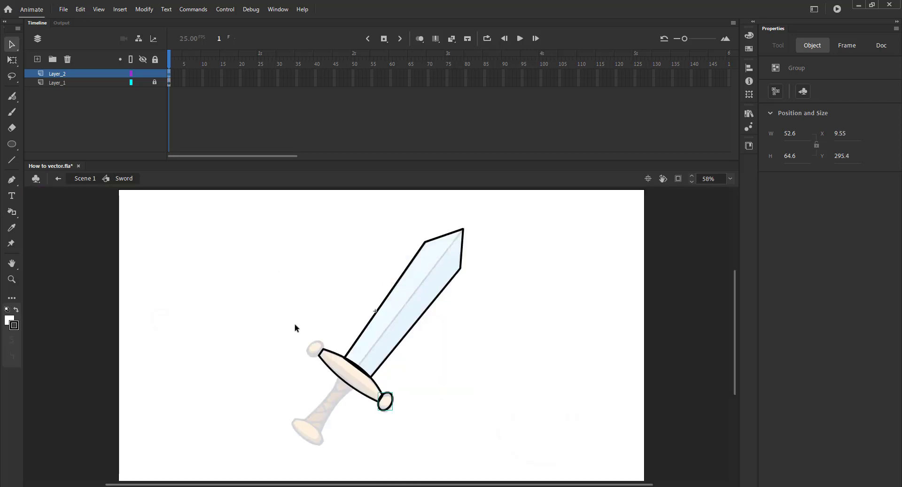
Duplicate the knob oval onto the guard's upper-left knob and transform the copy to match the reference
{"action": "key", "text": "z"}
{"action": "left_click", "coordinate": [363, 373]}
{"action": "left_click", "coordinate": [232, 356]}
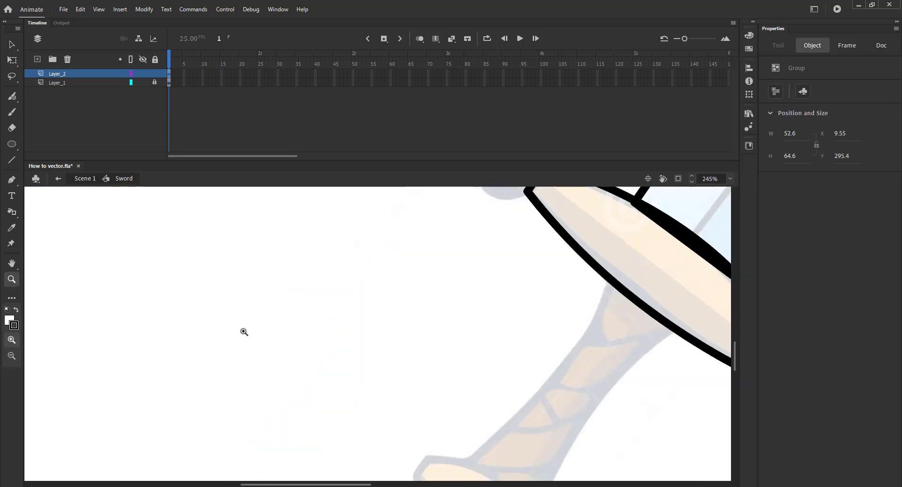
{"action": "key", "text": "ctrl+2"}
{"action": "left_click", "coordinate": [397, 379]}
{"action": "key", "text": "v"}
{"action": "left_click", "coordinate": [337, 357]}
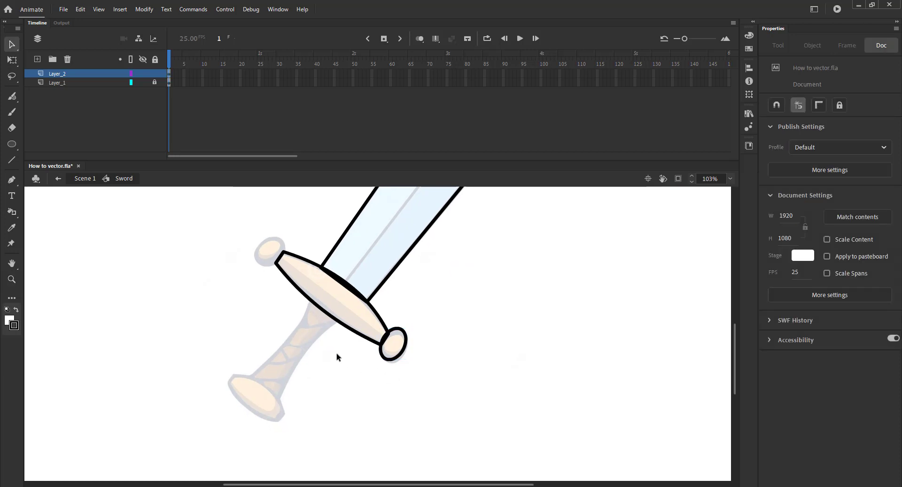
{"action": "left_click_drag", "start_coordinate": [388, 360], "coordinate": [263, 266]}
{"action": "left_click", "coordinate": [12, 60]}
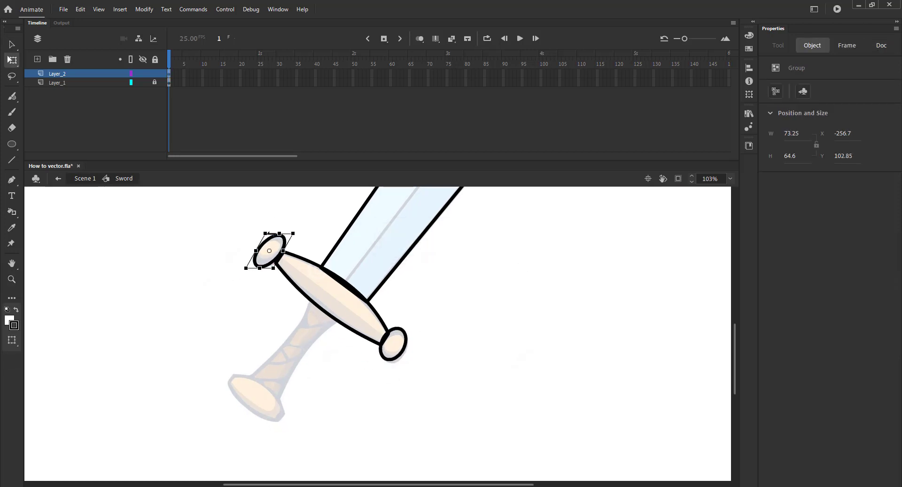
{"action": "left_click_drag", "start_coordinate": [271, 233], "coordinate": [256, 226]}
{"action": "left_click", "coordinate": [231, 230]}
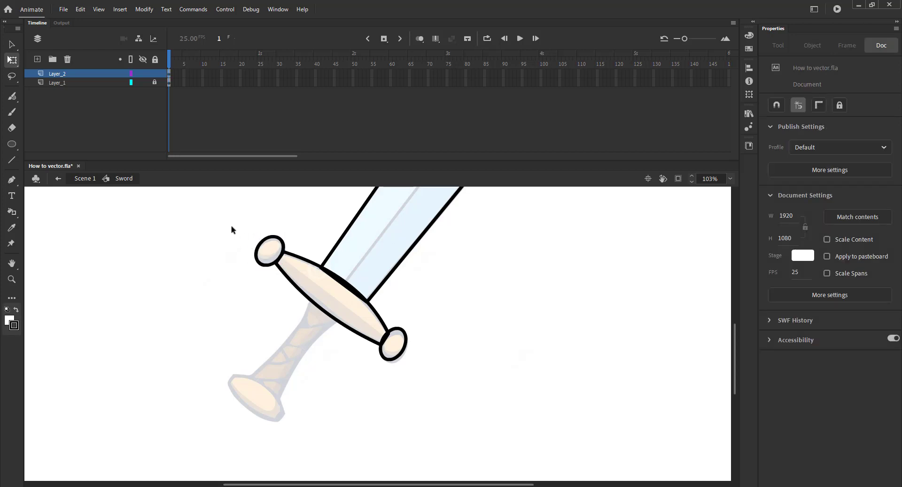
Refine the rotation and position of the oval on the guard's lower-right knob and save the document
{"action": "left_click", "coordinate": [397, 360]}
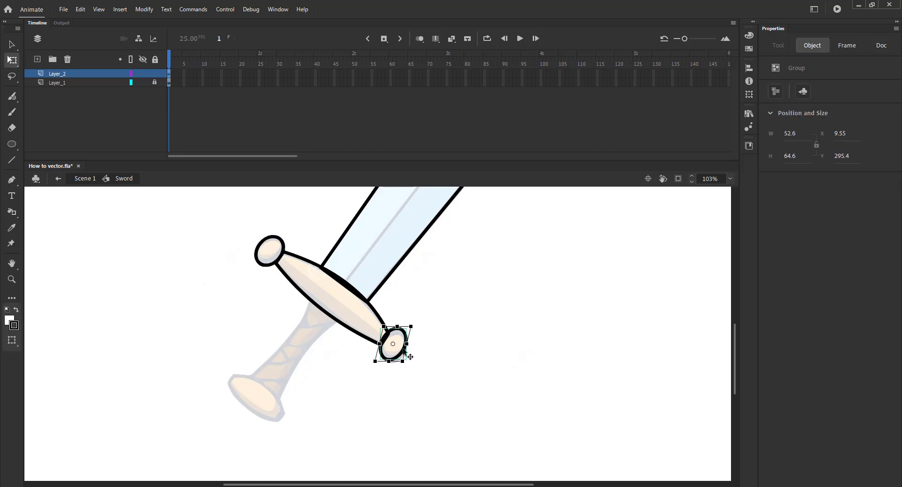
{"action": "left_click_drag", "start_coordinate": [390, 327], "coordinate": [419, 333]}
{"action": "left_click", "coordinate": [434, 338]}
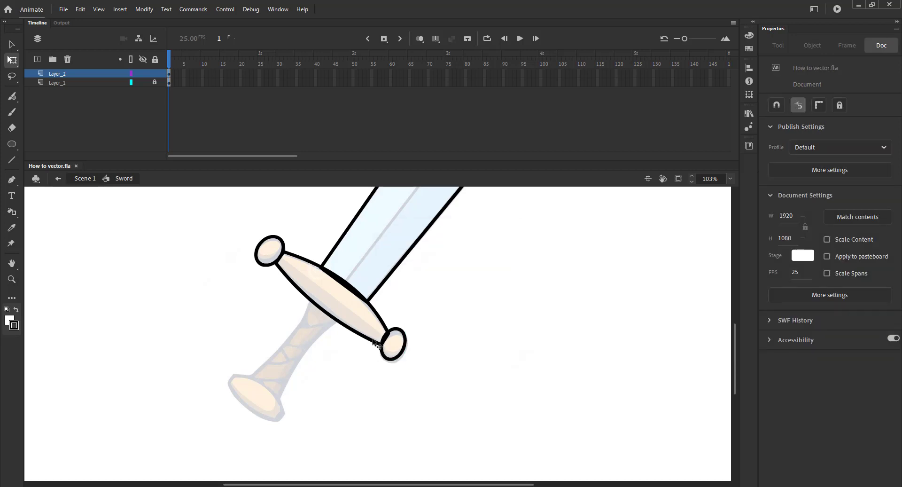
{"action": "left_click", "coordinate": [387, 361]}
{"action": "left_click_drag", "start_coordinate": [381, 362], "coordinate": [409, 373]}
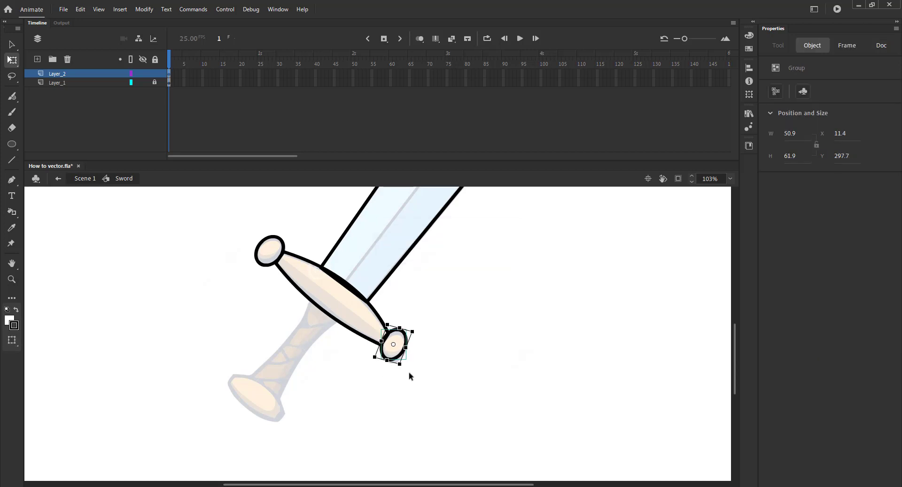
{"action": "left_click", "coordinate": [414, 373]}
{"action": "left_click", "coordinate": [384, 360]}
{"action": "left_click", "coordinate": [421, 375]}
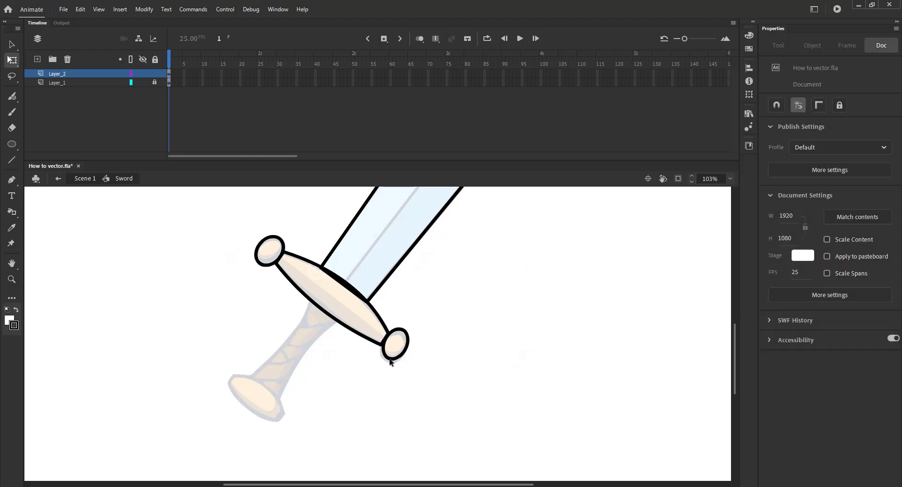
{"action": "left_click", "coordinate": [389, 359]}
{"action": "left_click", "coordinate": [408, 374]}
{"action": "key", "text": "ctrl+s"}
Lock the guard layer and add a new layer between the blade and guard layers
{"action": "key", "text": "v"}
{"action": "left_click", "coordinate": [156, 73]}
{"action": "left_click", "coordinate": [80, 84]}
{"action": "left_click", "coordinate": [38, 59]}
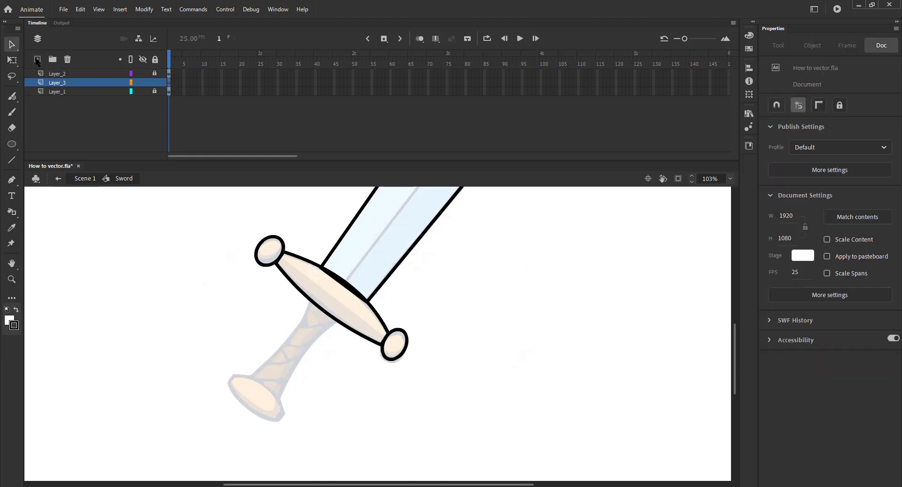
Draw a rectangle over the upper handle area and remove its fill, leaving only the outline
{"action": "key", "text": "z"}
{"action": "left_click_drag", "start_coordinate": [201, 278], "coordinate": [429, 455]}
{"action": "left_click_drag", "start_coordinate": [333, 393], "coordinate": [380, 409]}
{"action": "key", "text": "r"}
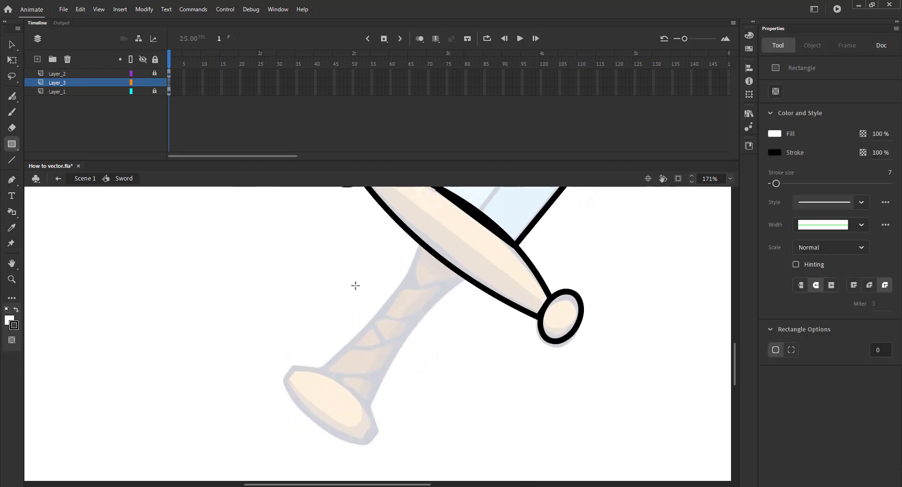
{"action": "left_click_drag", "start_coordinate": [353, 267], "coordinate": [440, 362]}
{"action": "key", "text": "v"}
{"action": "left_click", "coordinate": [405, 318]}
{"action": "key", "text": "Delete"}
Reshape the rectangle's corners and bend its long sides to follow the handle, extending its upper end under the guard
{"action": "left_click_drag", "start_coordinate": [440, 268], "coordinate": [468, 272]}
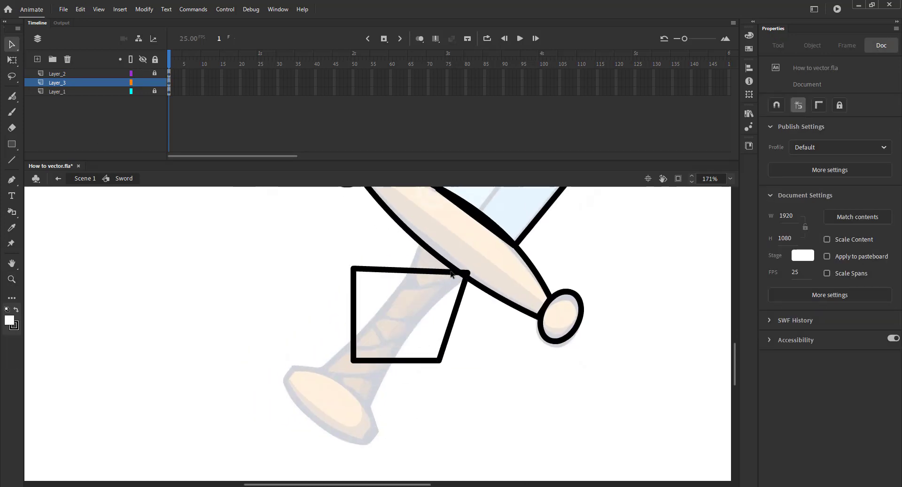
{"action": "left_click_drag", "start_coordinate": [353, 268], "coordinate": [423, 232]}
{"action": "left_click_drag", "start_coordinate": [469, 272], "coordinate": [472, 269]}
{"action": "left_click_drag", "start_coordinate": [353, 362], "coordinate": [322, 370]}
{"action": "left_click_drag", "start_coordinate": [440, 361], "coordinate": [367, 407]}
{"action": "left_click_drag", "start_coordinate": [364, 316], "coordinate": [419, 325]}
{"action": "left_click_drag", "start_coordinate": [423, 236], "coordinate": [424, 232]}
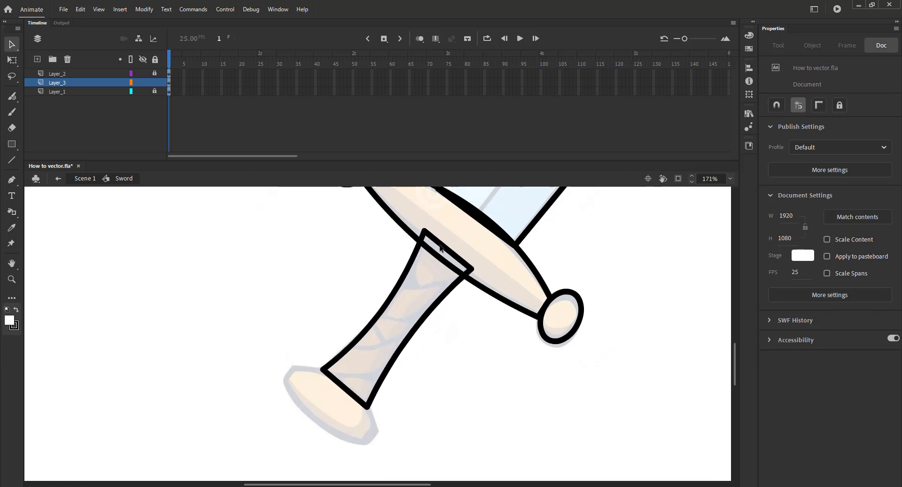
{"action": "left_click_drag", "start_coordinate": [471, 268], "coordinate": [473, 266]}
Set the Classic Brush fill to black and paint the wrap lines across the handle along the reference
{"action": "key", "text": "b"}
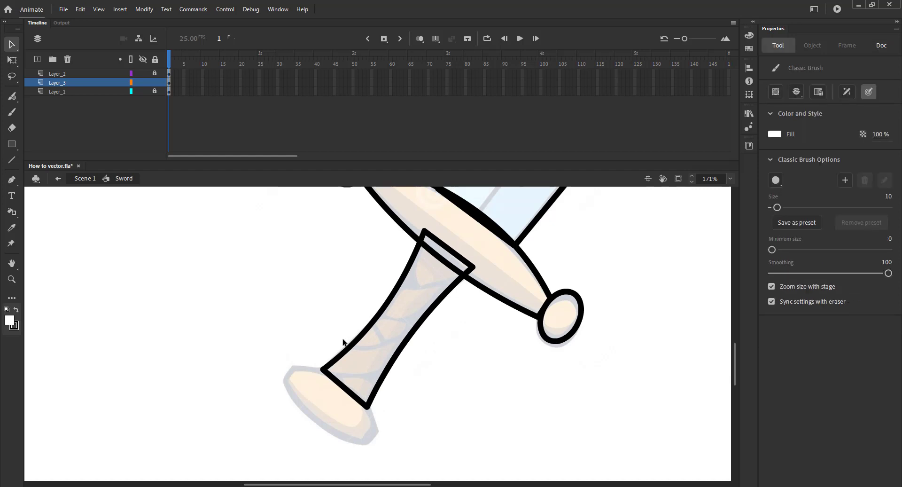
{"action": "left_click", "coordinate": [775, 135]}
{"action": "left_click", "coordinate": [625, 176]}
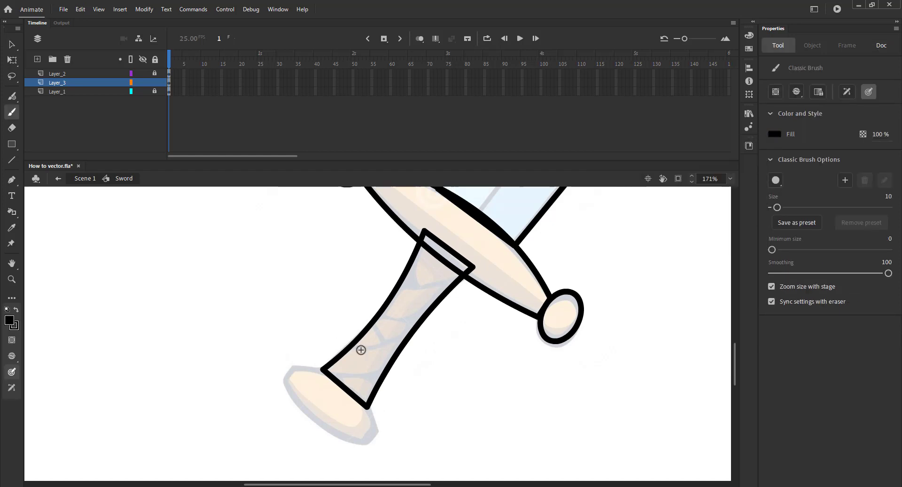
{"action": "mouse_move", "coordinate": [324, 371]}
{"action": "left_mouse_down"}
{"action": "mouse_move", "coordinate": [376, 374]}
{"action": "mouse_move", "coordinate": [389, 342]}
{"action": "mouse_move", "coordinate": [436, 307]}
{"action": "mouse_move", "coordinate": [384, 339]}
{"action": "left_mouse_up"}
{"action": "mouse_move", "coordinate": [401, 288]}
{"action": "left_mouse_down"}
{"action": "mouse_move", "coordinate": [457, 271]}
{"action": "mouse_move", "coordinate": [416, 287]}
{"action": "left_mouse_up"}
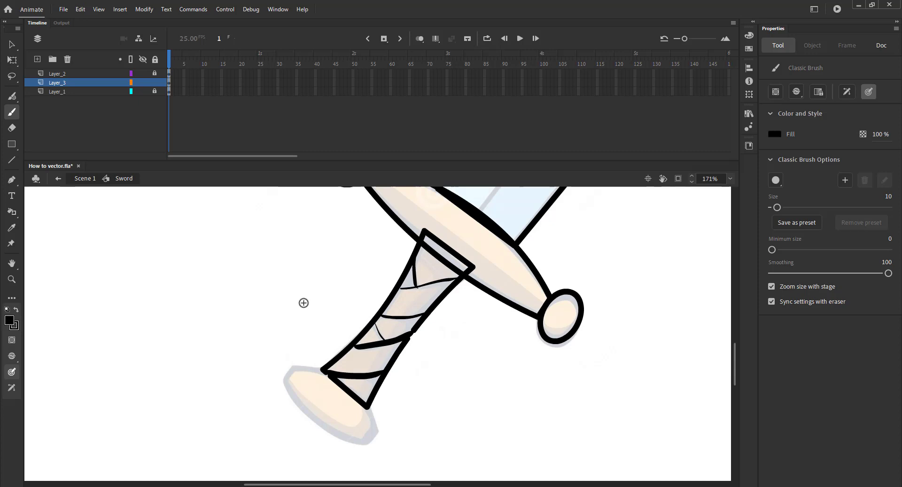
Try to outline the wrap stroke with the Ink Bottle where it meets the handle's right edge
{"action": "key", "text": "v"}
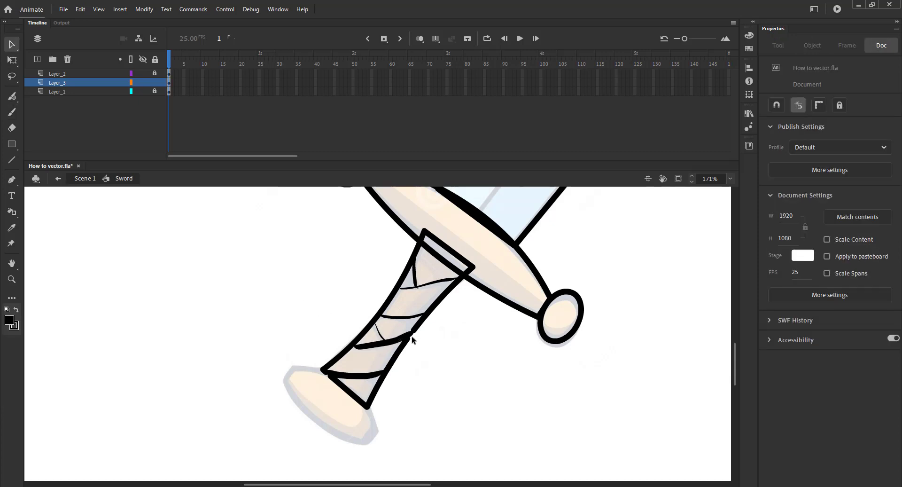
{"action": "left_click_drag", "start_coordinate": [402, 324], "coordinate": [435, 349]}
{"action": "key", "text": "s"}
{"action": "left_click", "coordinate": [297, 295]}
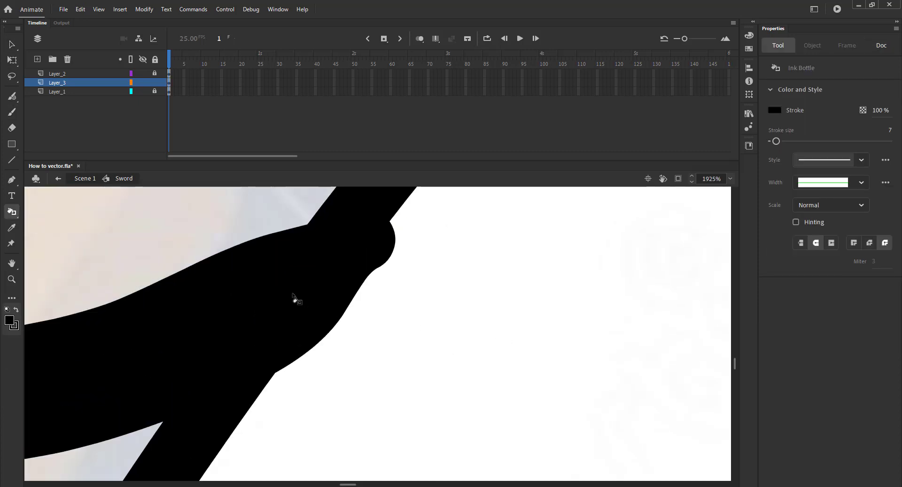
{"action": "key", "text": "ctrl+z"}
{"action": "left_click", "coordinate": [319, 295]}
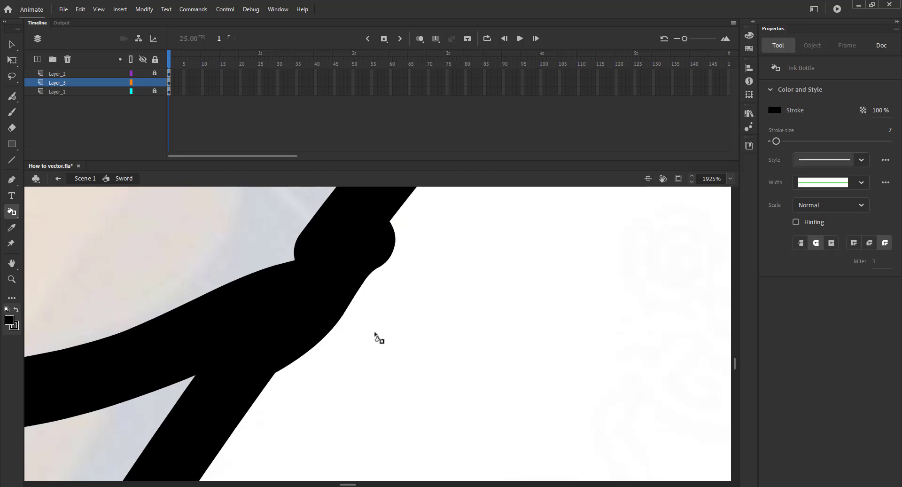
Try removing the two lower wrap strokes from the handle
{"action": "key", "text": "ctrl+2"}
{"action": "key", "text": "z"}
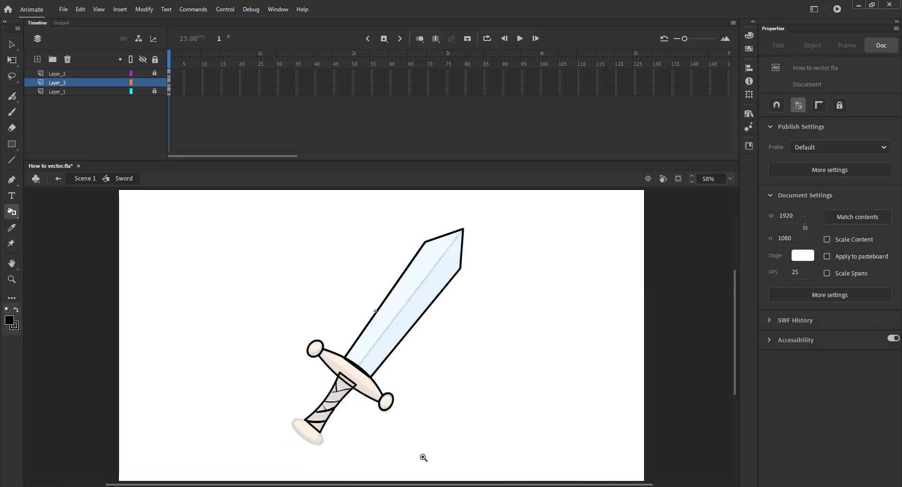
{"action": "left_click_drag", "start_coordinate": [381, 439], "coordinate": [272, 382]}
{"action": "key", "text": "v"}
{"action": "left_click", "coordinate": [368, 335]}
{"action": "key", "text": "Delete"}
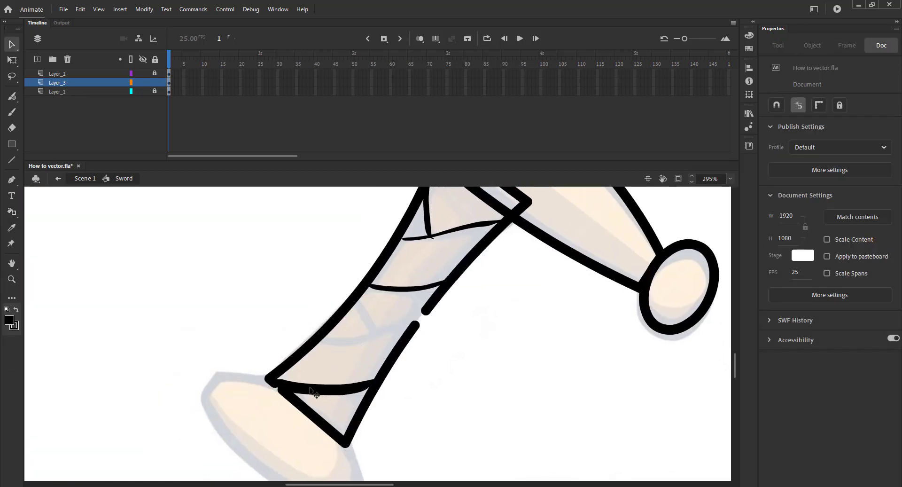
{"action": "left_click", "coordinate": [308, 390]}
{"action": "key", "text": "Delete"}
Undo the deletion of the handle's lower wrap strokes
{"action": "key", "text": "s"}
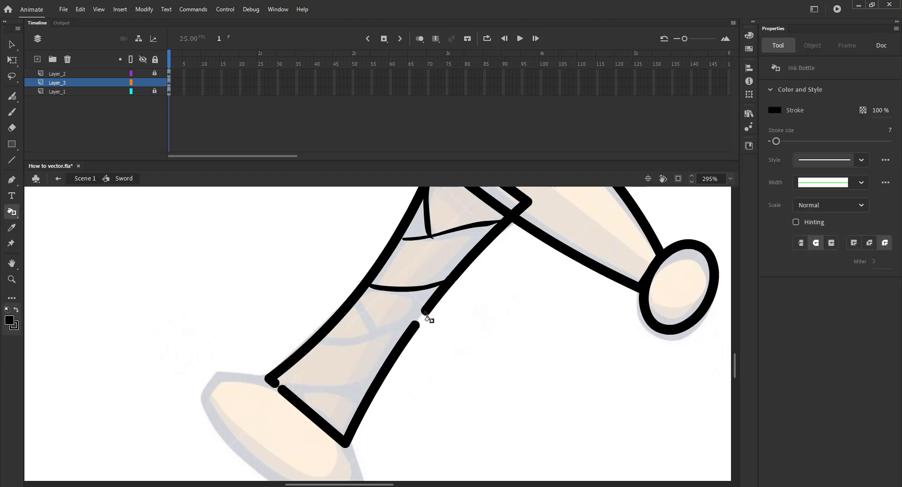
{"action": "key", "text": "n"}
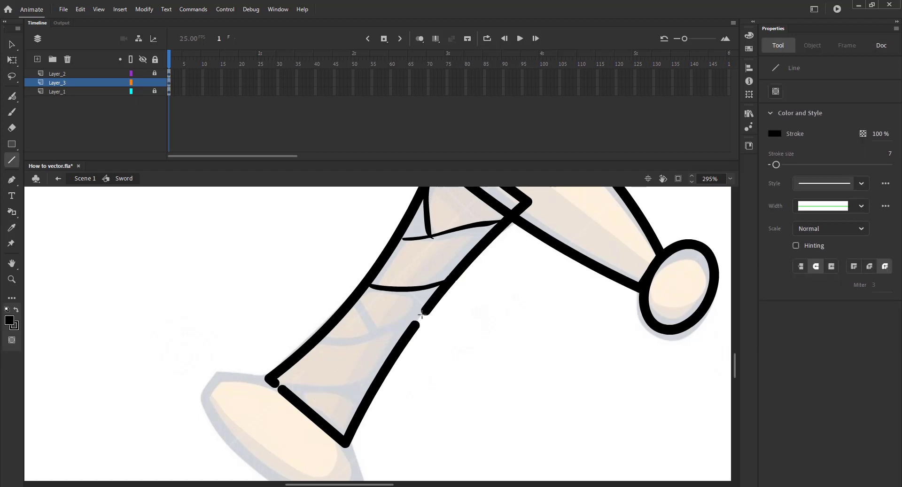
{"action": "key", "text": "ctrl+z"}
{"action": "key", "text": "ctrl+z"}
{"action": "key", "text": "ctrl+z"}
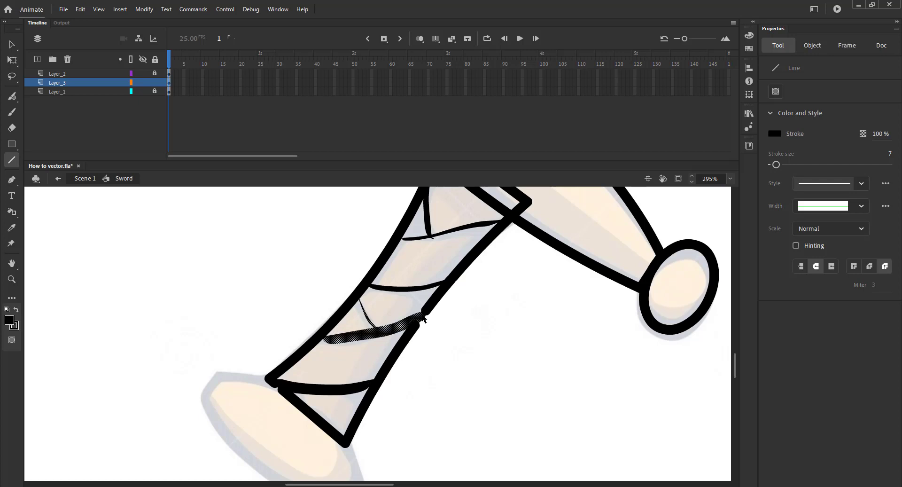
Turn on snapping to objects and close the gaps in the handle outline beside the two lower wrap strokes
{"action": "left_click_drag", "start_coordinate": [439, 321], "coordinate": [433, 339]}
{"action": "key", "text": "v"}
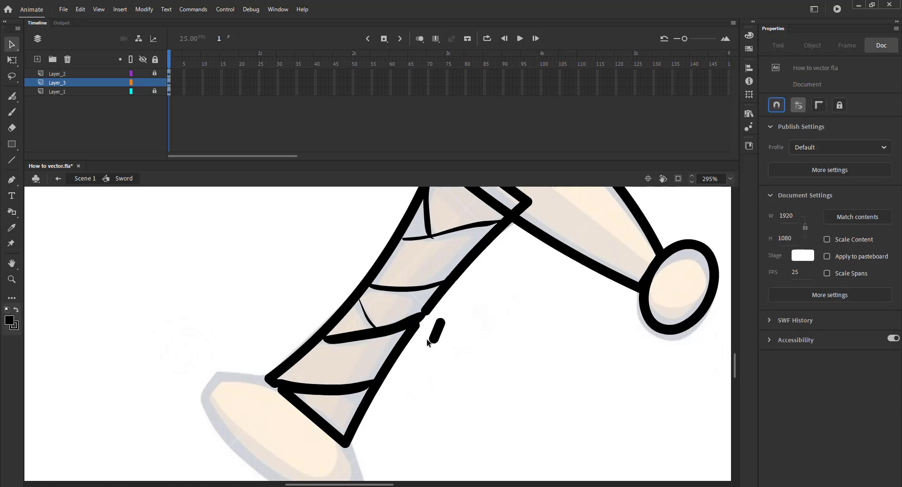
{"action": "key", "text": "ctrl+z"}
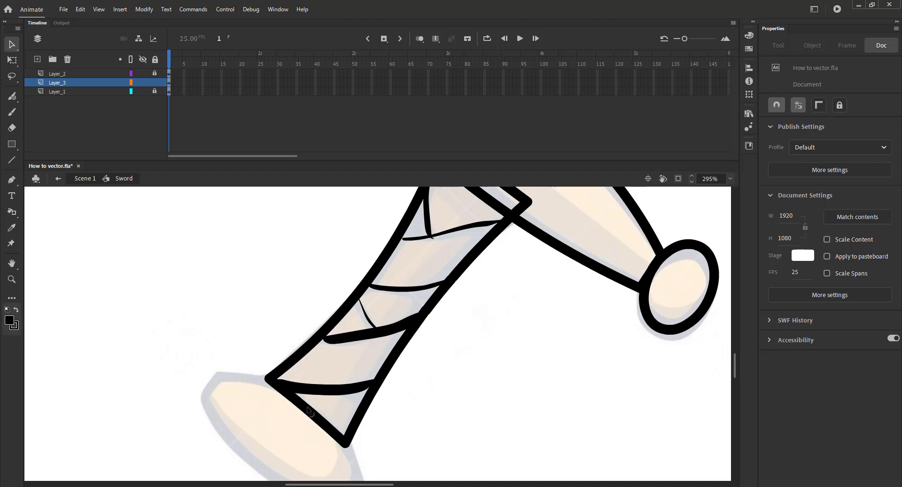
{"action": "key", "text": "ctrl+2"}
{"action": "left_click_drag", "start_coordinate": [235, 335], "coordinate": [367, 428]}
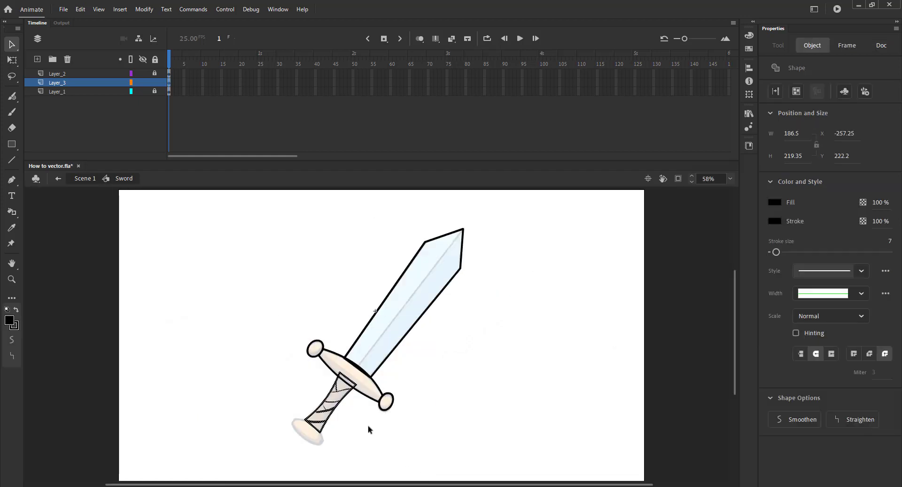
{"action": "left_click", "coordinate": [221, 361]}
Draw a circle about 85 px across over the pommel and remove its fill
{"action": "key", "text": "z"}
{"action": "left_click_drag", "start_coordinate": [258, 393], "coordinate": [343, 453]}
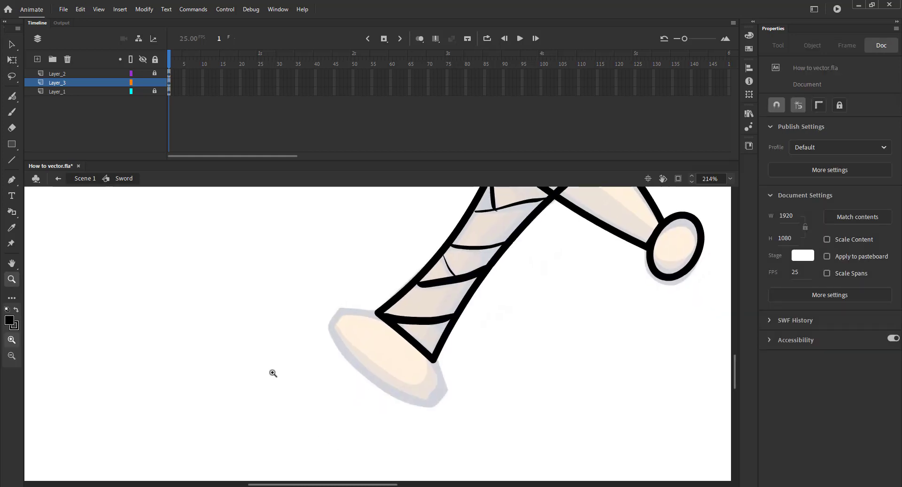
{"action": "key", "text": "o"}
{"action": "left_click_drag", "start_coordinate": [317, 326], "coordinate": [407, 417]}
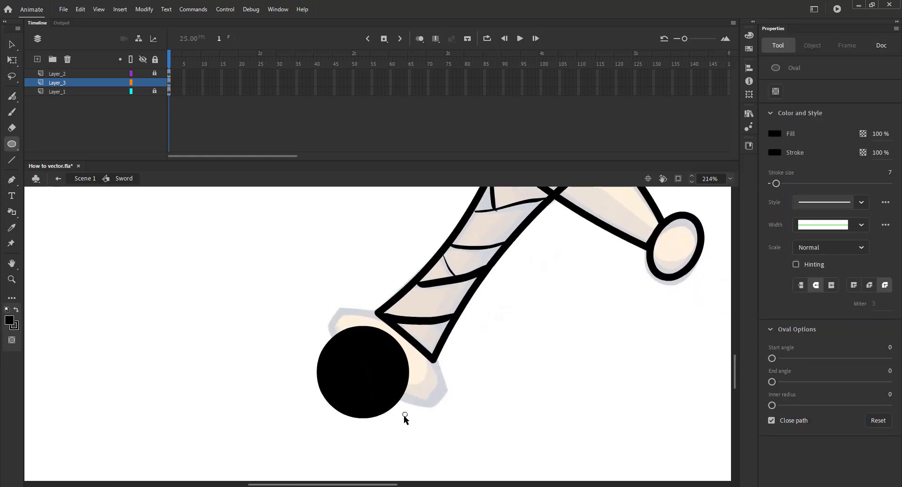
{"action": "key", "text": "v"}
{"action": "left_click", "coordinate": [376, 386]}
{"action": "key", "text": "Delete"}
Group the pommel circle's outline, then stretch it into a wide oval and rotate it to the pommel's slant
{"action": "mouse_move", "coordinate": [287, 300]}
{"action": "left_mouse_down"}
{"action": "mouse_move", "coordinate": [463, 471]}
{"action": "mouse_move", "coordinate": [443, 455]}
{"action": "left_mouse_up"}
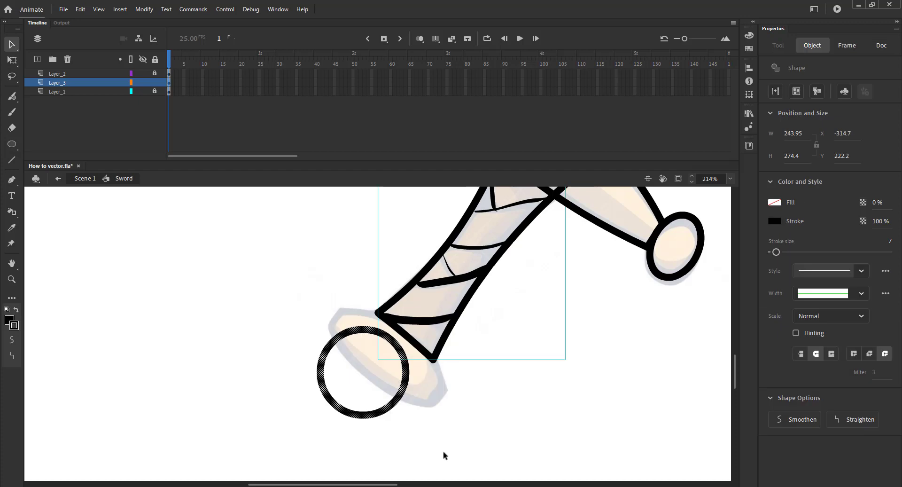
{"action": "left_click", "coordinate": [319, 360]}
{"action": "key", "text": "ctrl+g"}
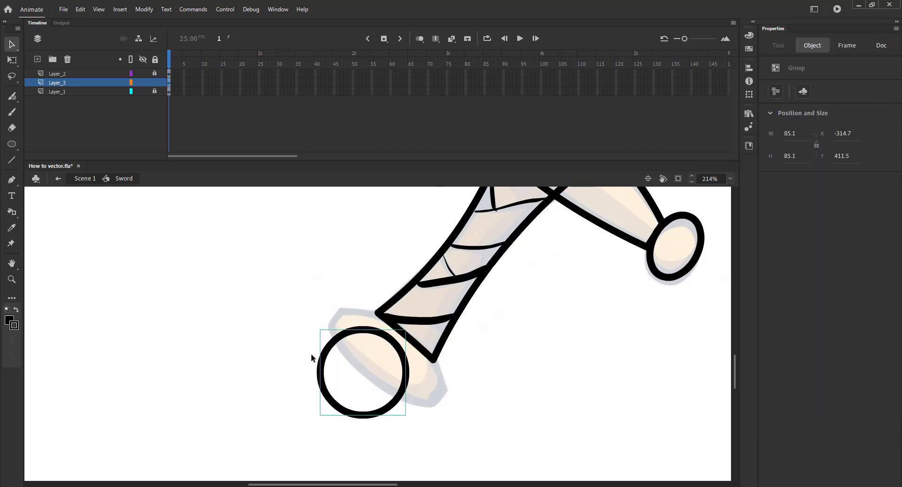
{"action": "key", "text": "q"}
{"action": "left_click_drag", "start_coordinate": [316, 372], "coordinate": [294, 372]}
{"action": "left_click_drag", "start_coordinate": [363, 325], "coordinate": [363, 341]}
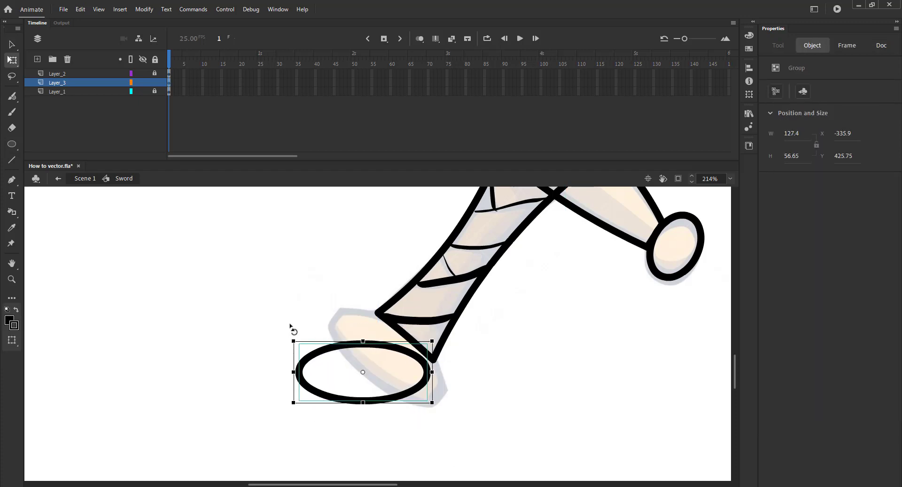
{"action": "left_click_drag", "start_coordinate": [290, 325], "coordinate": [328, 304]}
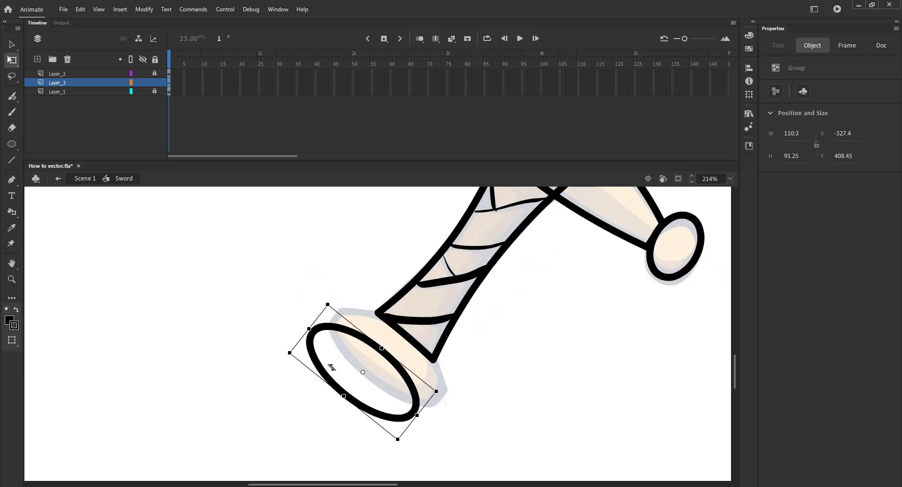
Move the oval onto the pommel at the handle's end and refine its fit to the reference
{"action": "left_click_drag", "start_coordinate": [332, 367], "coordinate": [355, 361]}
{"action": "key", "text": "ctrl+z"}
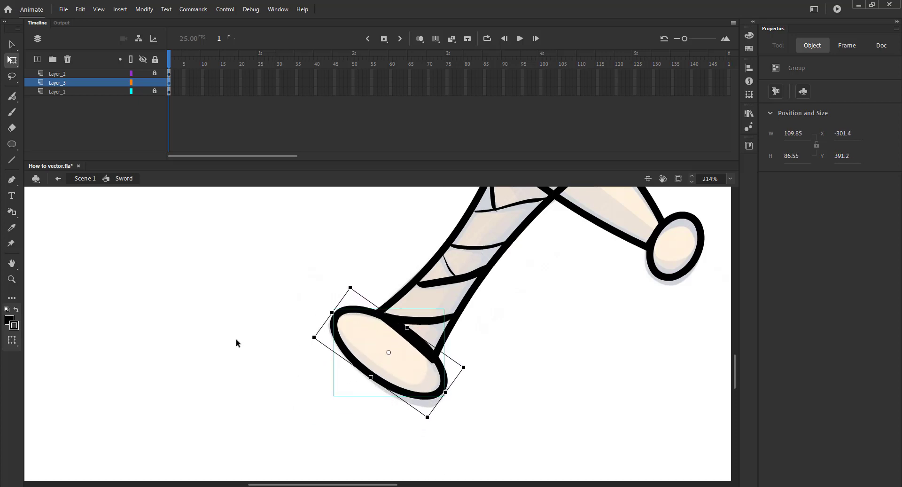
{"action": "key", "text": "v"}
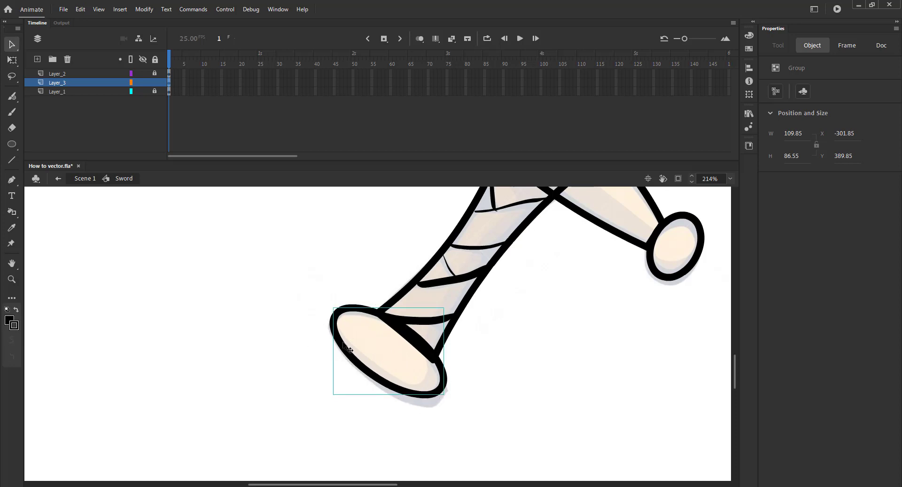
{"action": "left_click", "coordinate": [209, 316]}
{"action": "key", "text": "ctrl+2"}
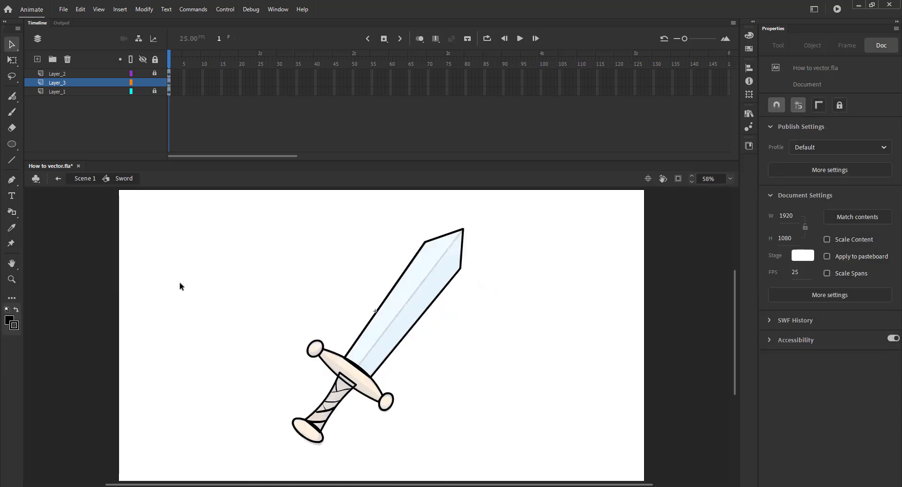
Return to the main scene and toggle the reference layer's visibility to examine the sword outlines
{"action": "left_click", "coordinate": [83, 179]}
{"action": "left_click", "coordinate": [143, 82]}
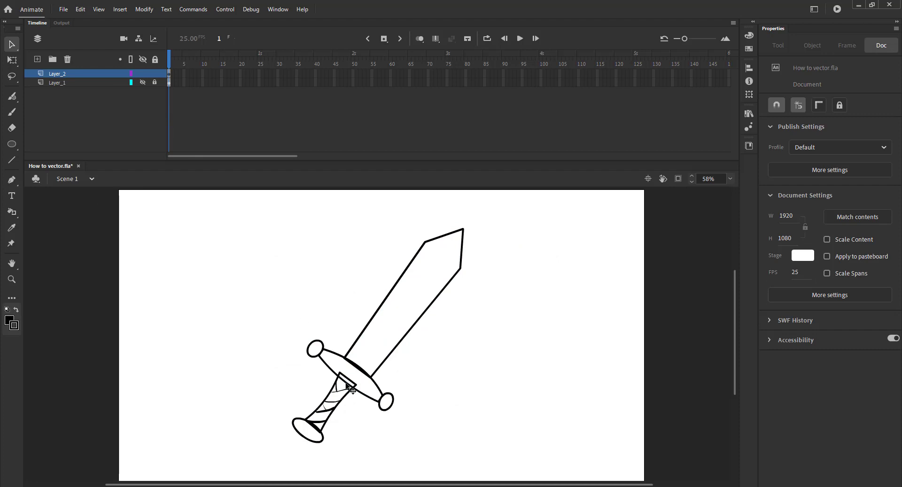
{"action": "double_click", "coordinate": [351, 389]}
{"action": "left_click", "coordinate": [83, 181]}
{"action": "left_click", "coordinate": [143, 83]}
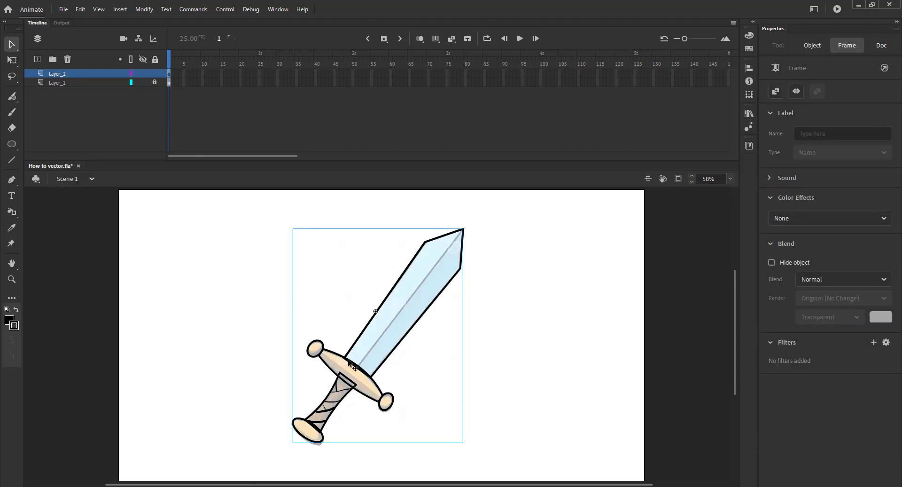
Inside the Sword symbol, lock the handle layer, unlock the blade layer and draw a short line on the blade's centre ridge
{"action": "double_click", "coordinate": [351, 365]}
{"action": "type", "text": "n"}
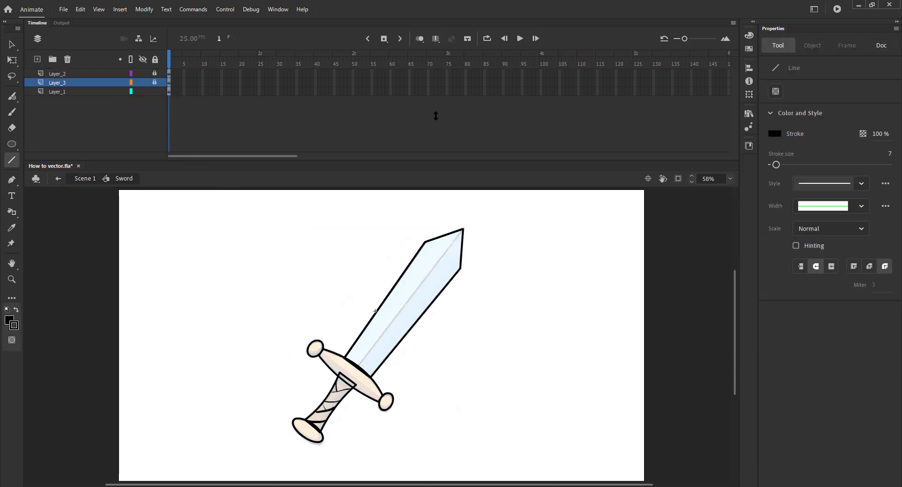
{"action": "type", "text": "0"}
{"action": "left_click", "coordinate": [80, 91]}
{"action": "key", "text": "v"}
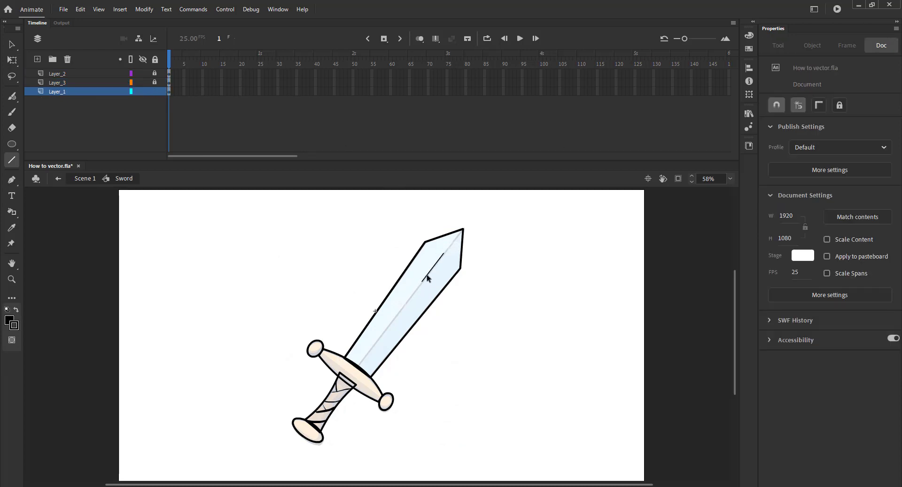
Set the ridge line's stroke size to 5 and extend its ends to the blade tip and the guard
{"action": "left_click", "coordinate": [428, 274]}
{"action": "left_click", "coordinate": [888, 222]}
{"action": "type", "text": "5"}
{"action": "left_click", "coordinate": [522, 292]}
{"action": "left_click_drag", "start_coordinate": [444, 254], "coordinate": [463, 230]}
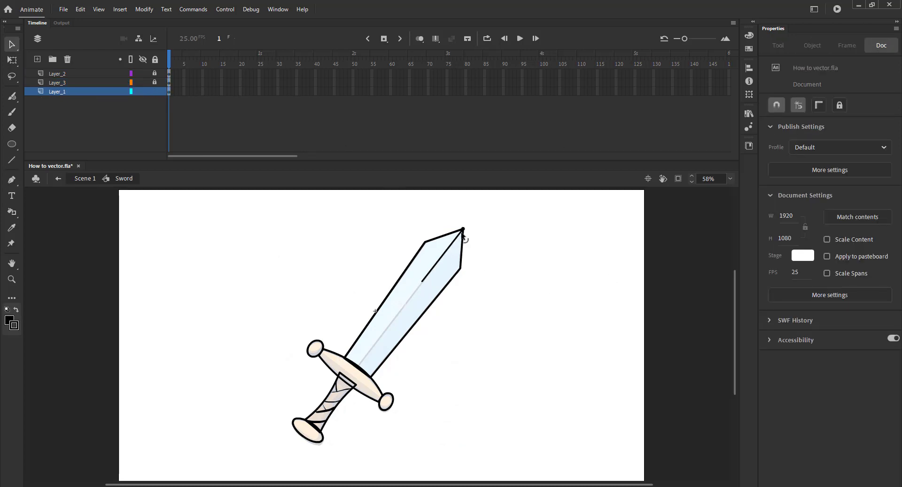
{"action": "left_click_drag", "start_coordinate": [422, 281], "coordinate": [360, 370]}
Return to the main scene and hide the reference image layer
{"action": "left_click", "coordinate": [87, 179]}
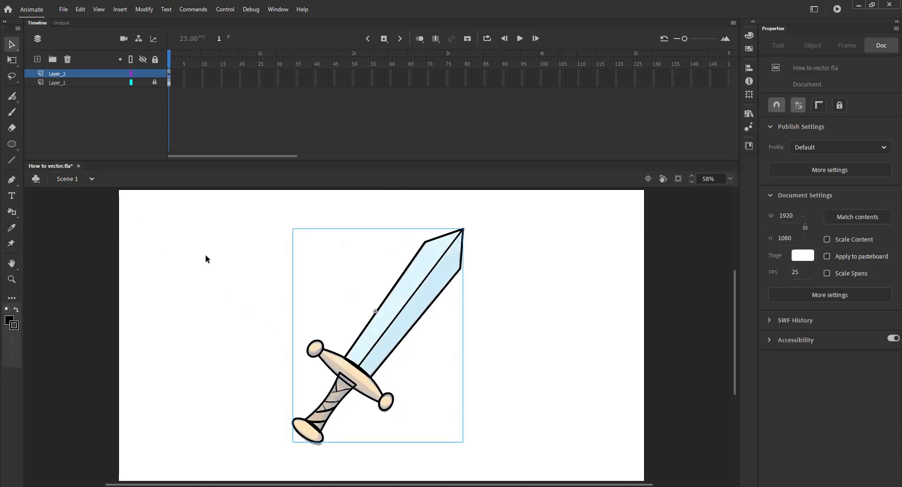
{"action": "left_click", "coordinate": [205, 256]}
{"action": "left_click", "coordinate": [142, 82]}
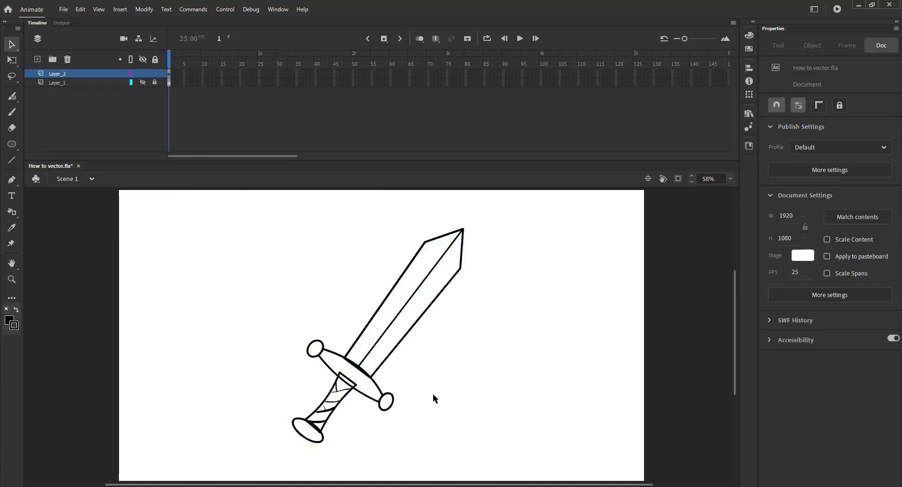